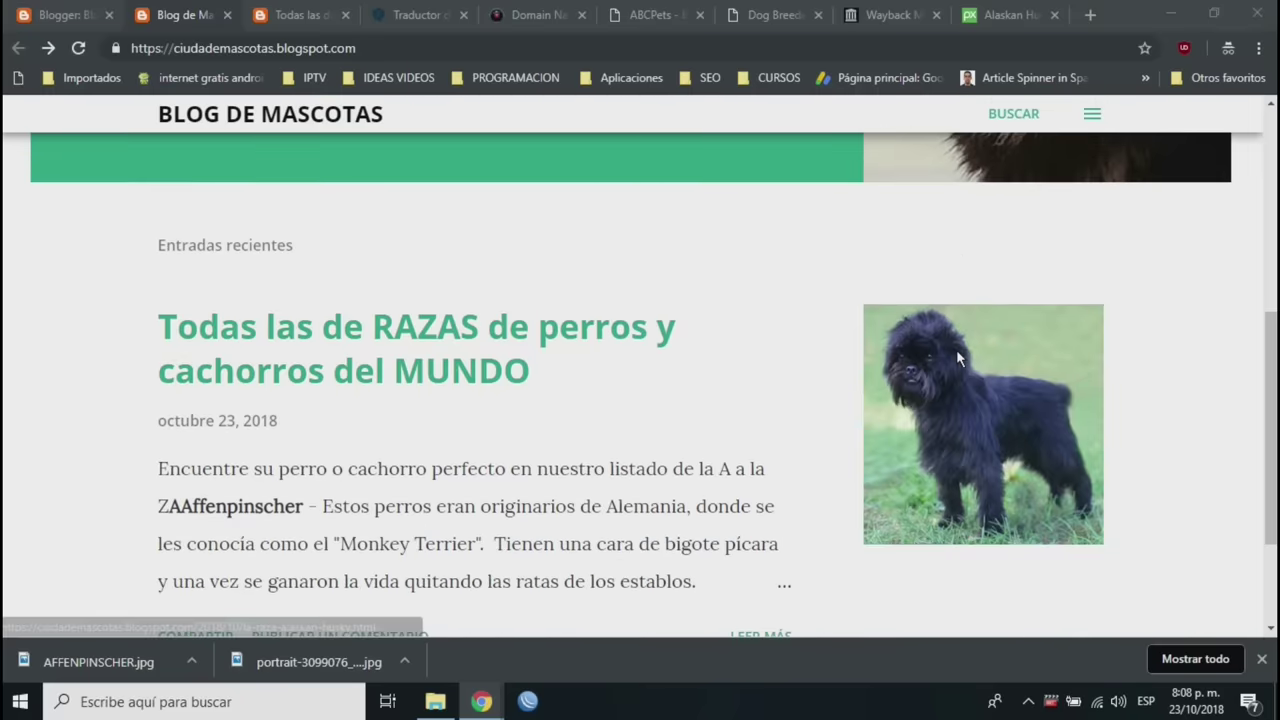
Look over the recent entry on the pet blog's home page
scroll(234, 334, down, 1)
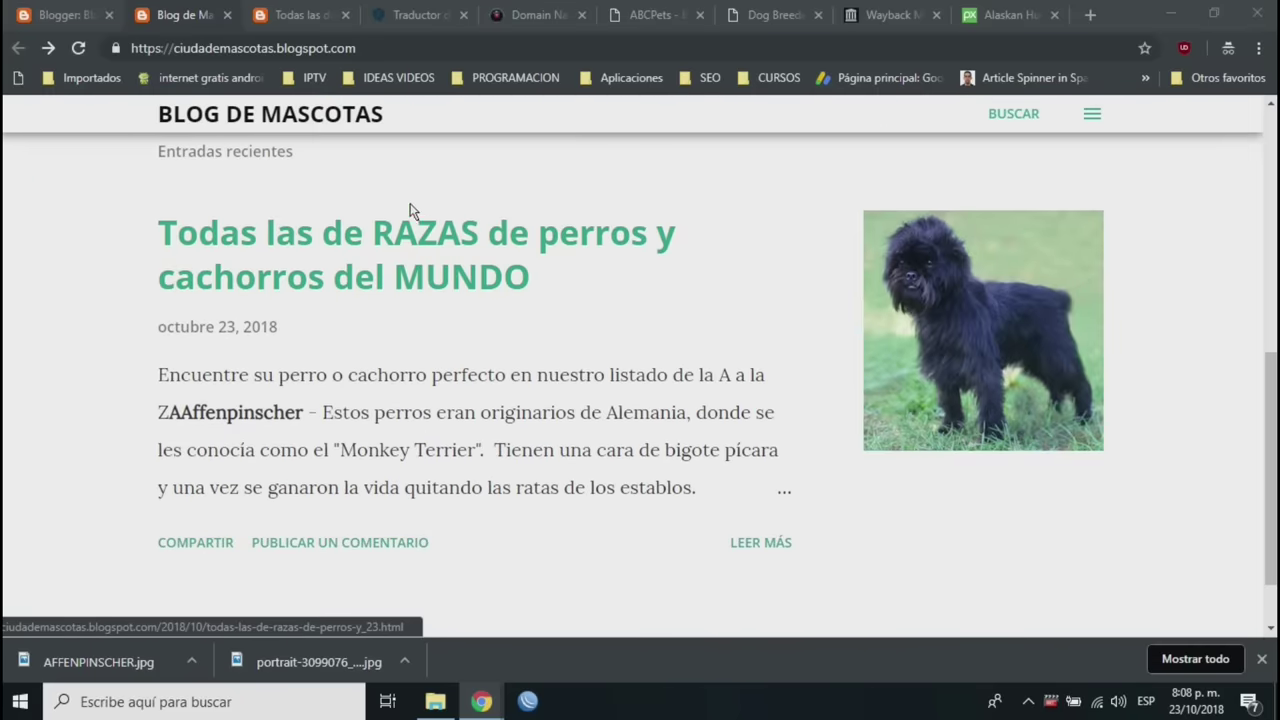
scroll(545, 380, up, 5)
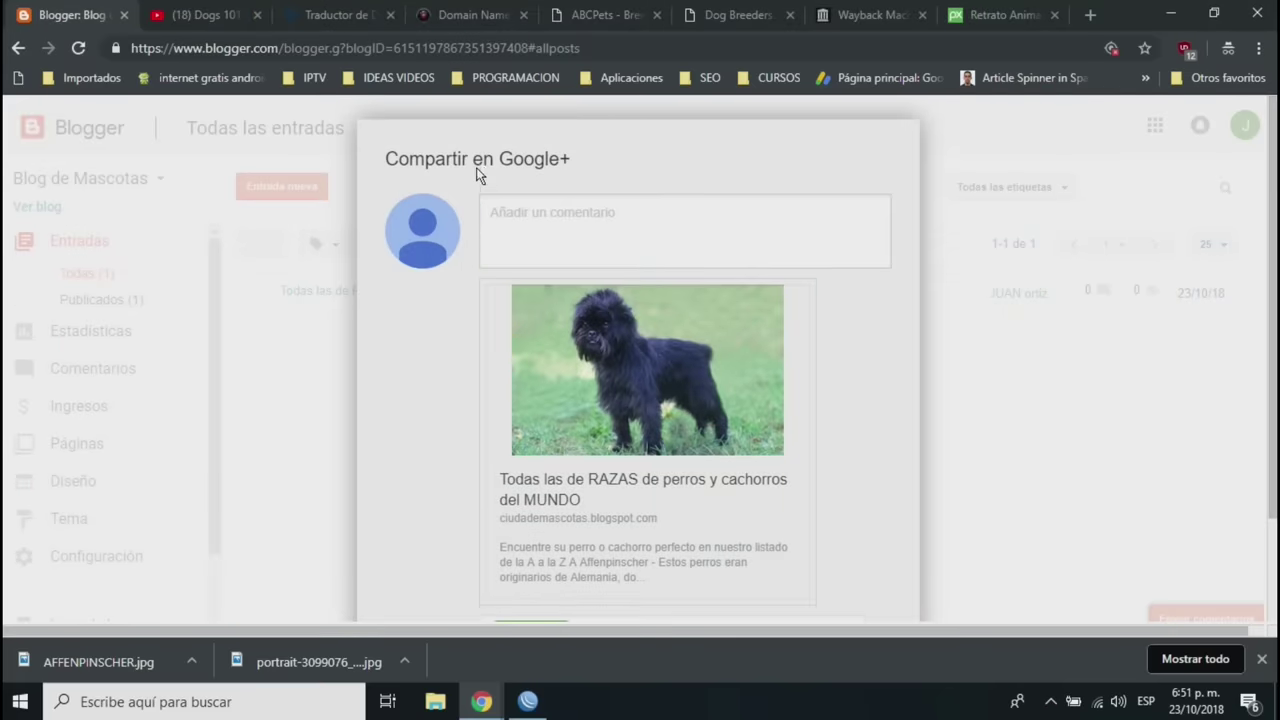
Dismiss the Google+ share prompt and view the published dog breeds post on the blog
scroll(477, 175, down, 2)
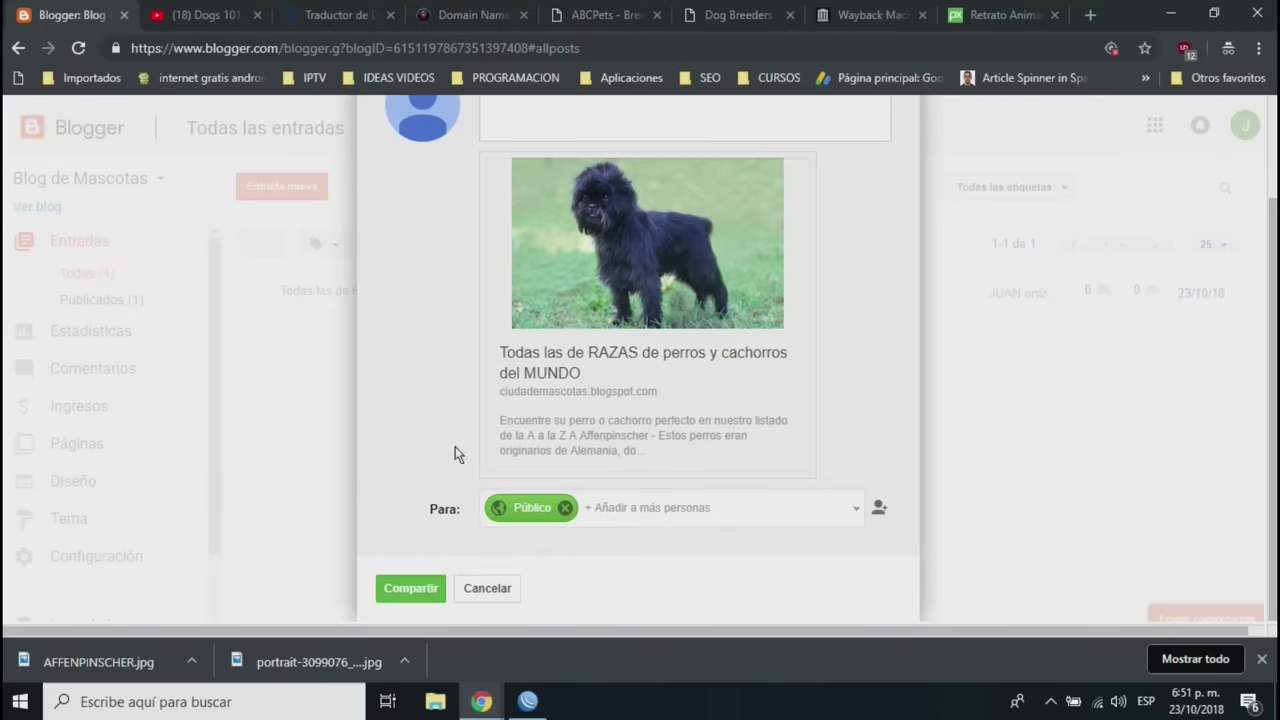
click(486, 589)
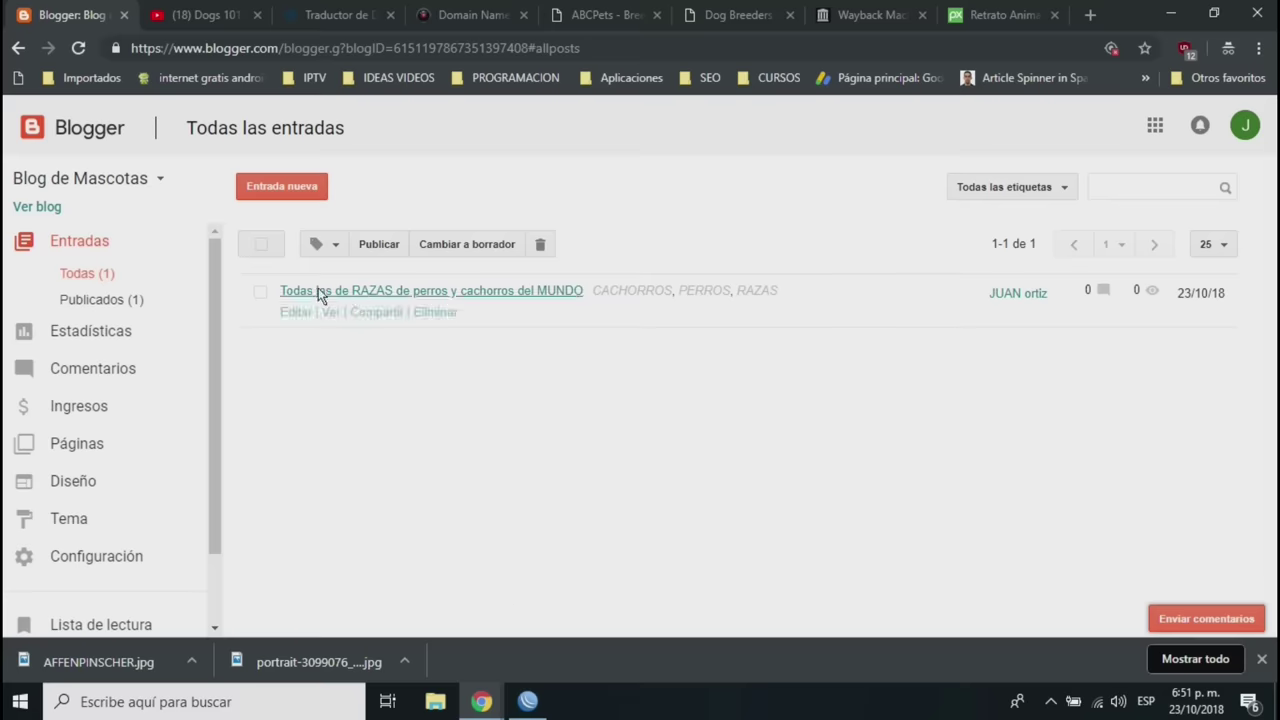
click(332, 316)
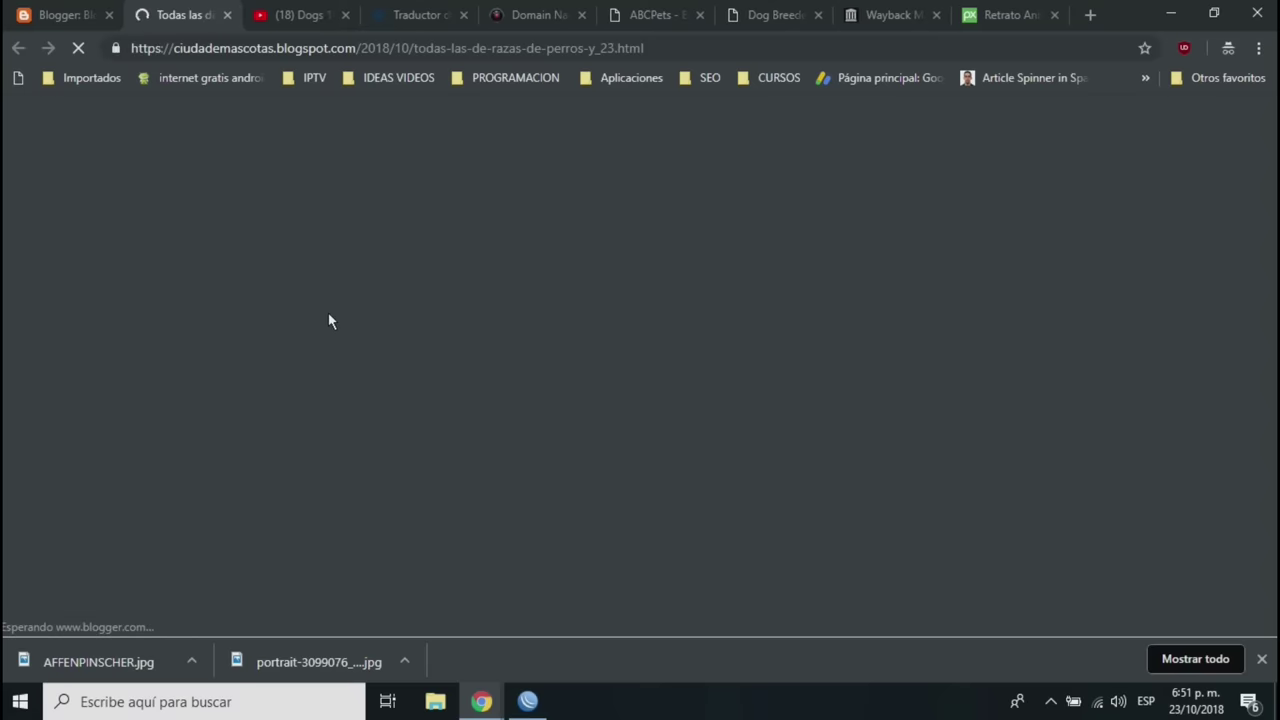
scroll(499, 458, down, 4)
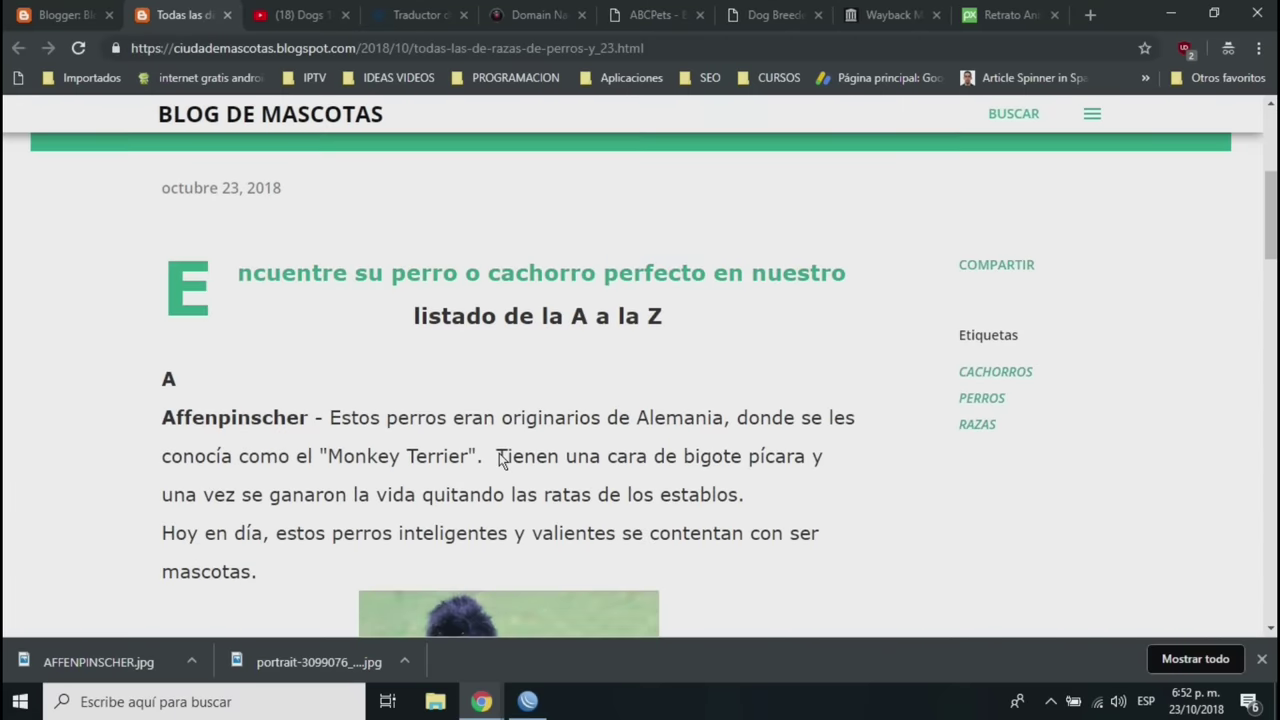
scroll(499, 453, down, 12)
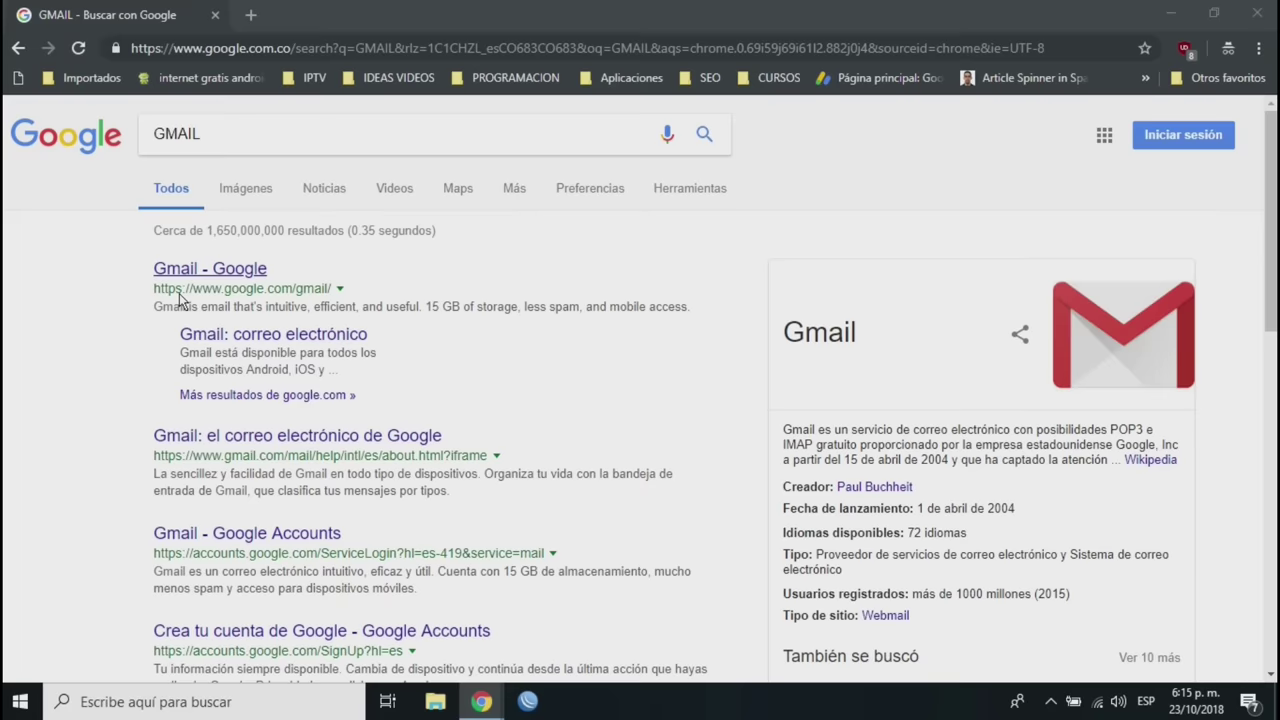
Open the Gmail site from the search results and bring up its Google account sign-up form
click(239, 272)
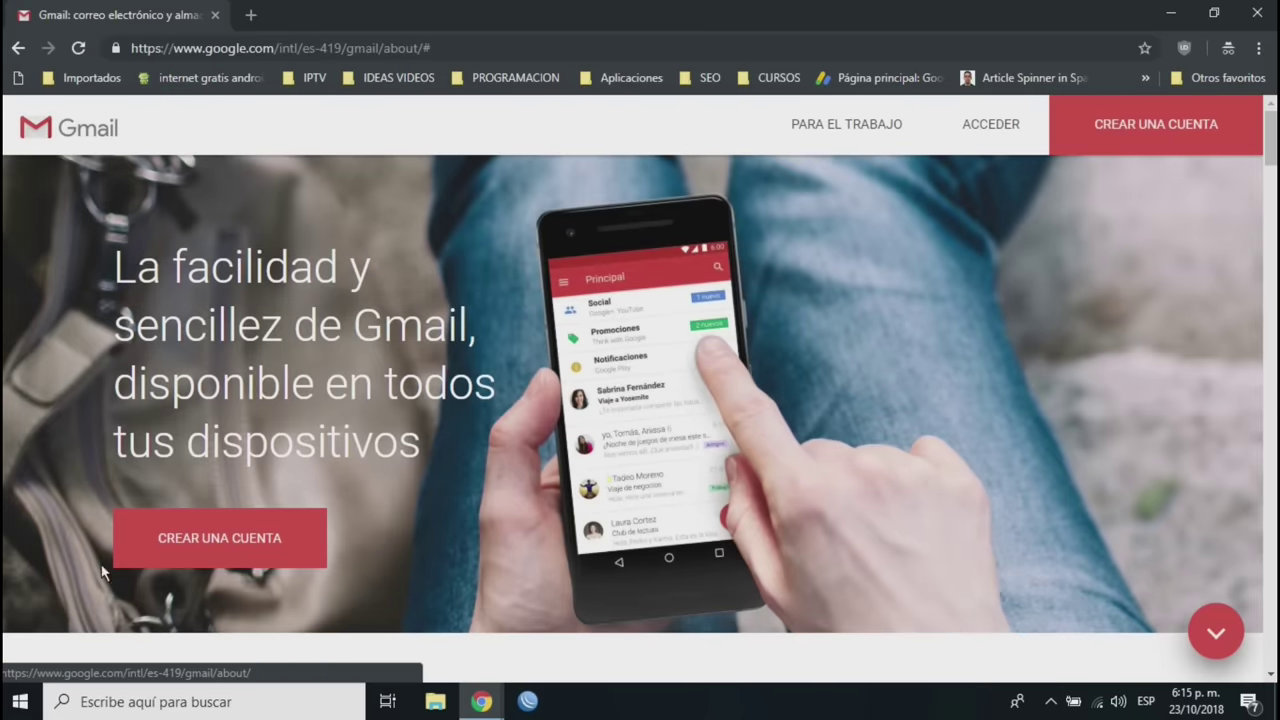
click(197, 543)
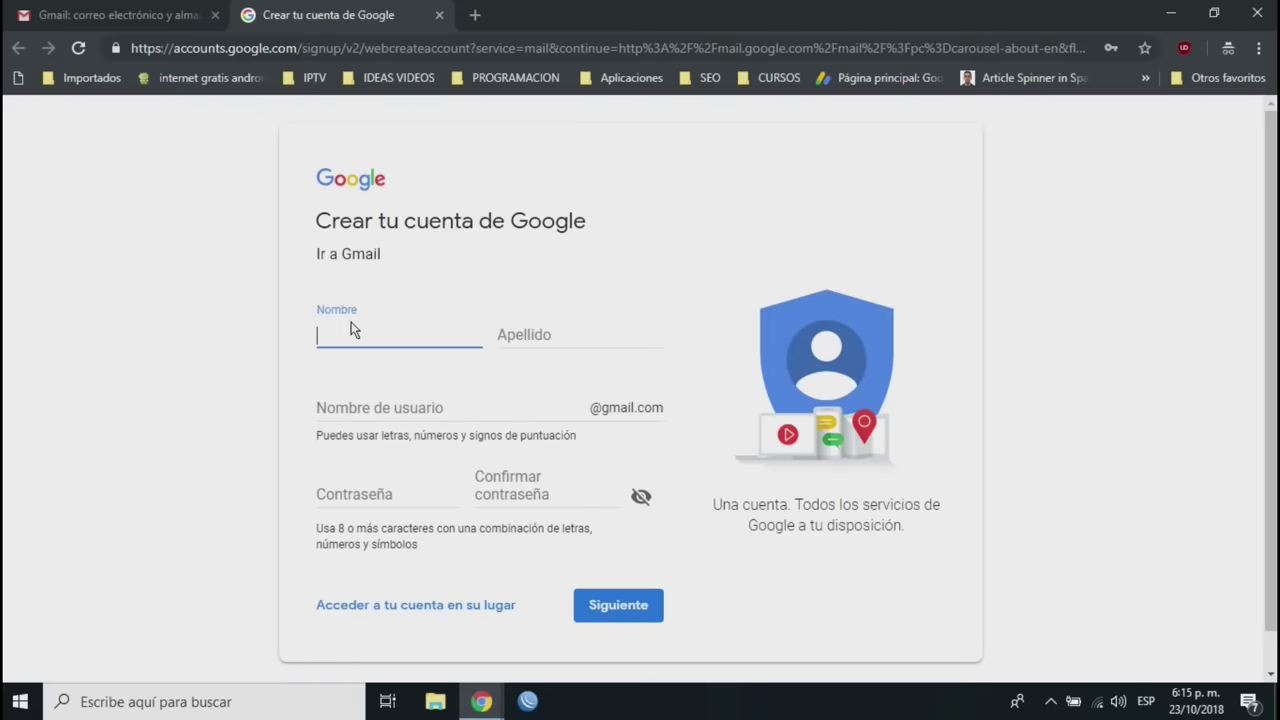
click(537, 334)
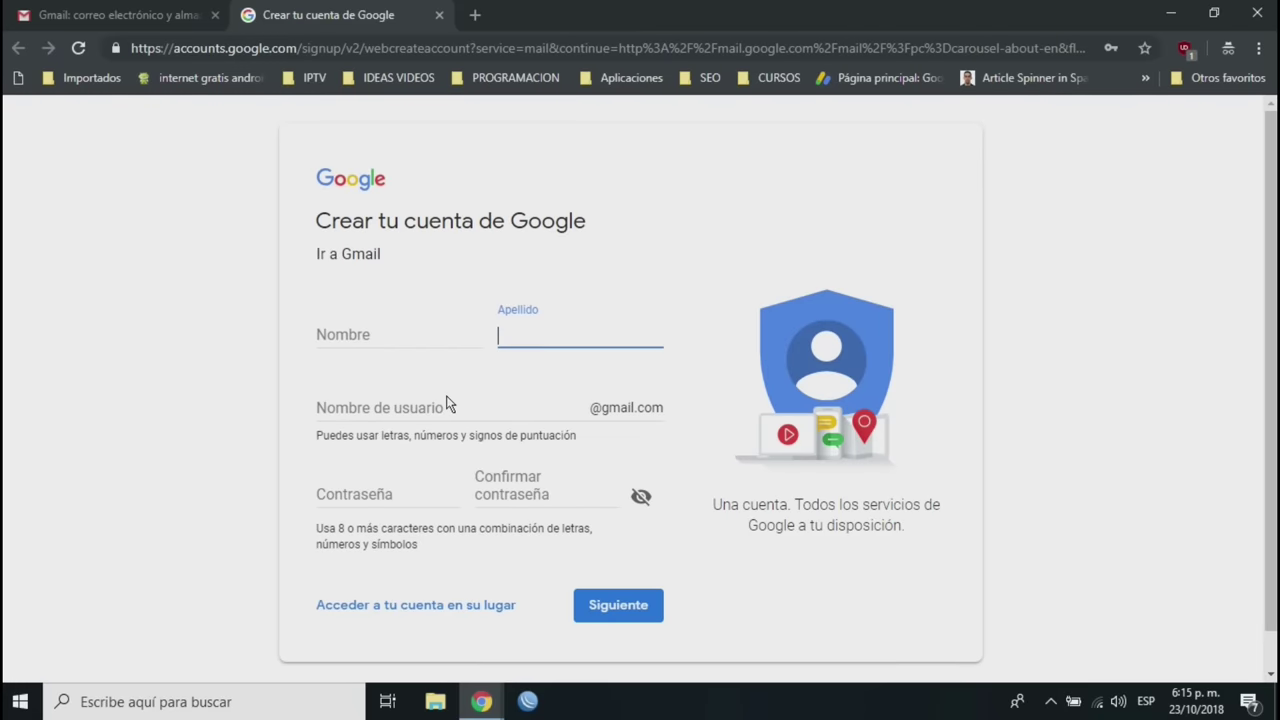
click(436, 409)
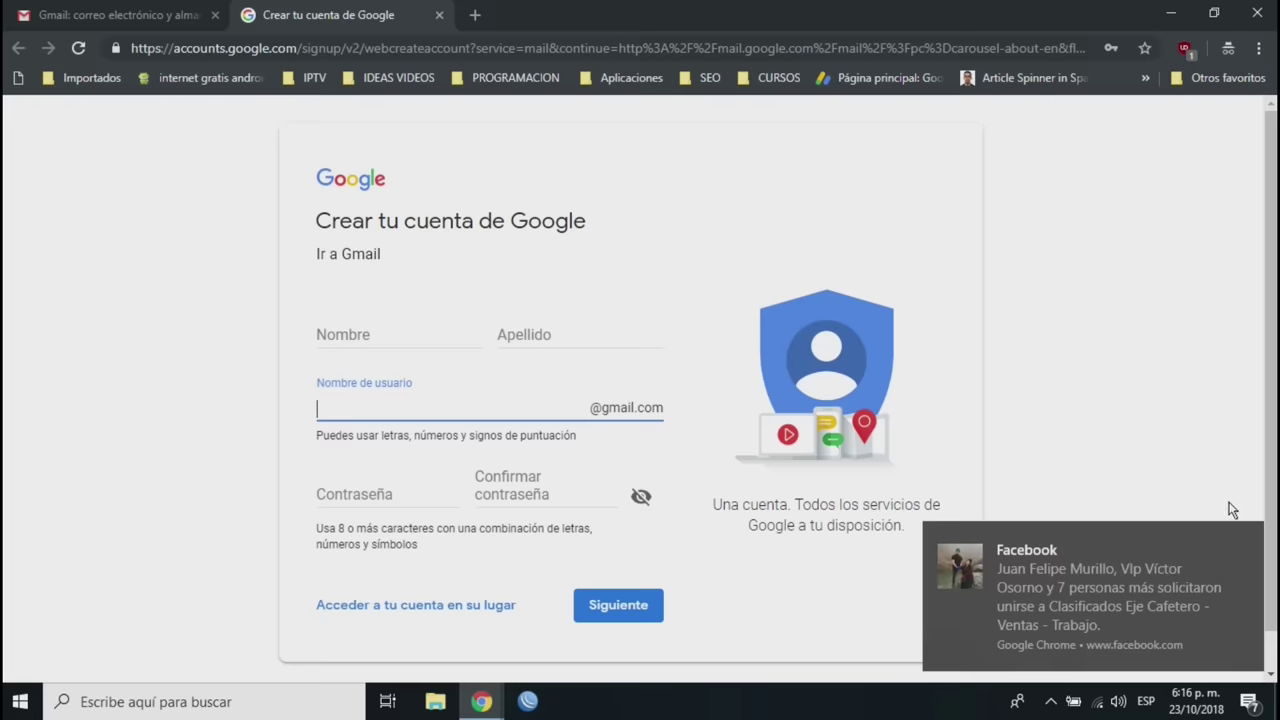
Dismiss the Facebook notification and enter aaa as a trial Gmail username
click(1247, 539)
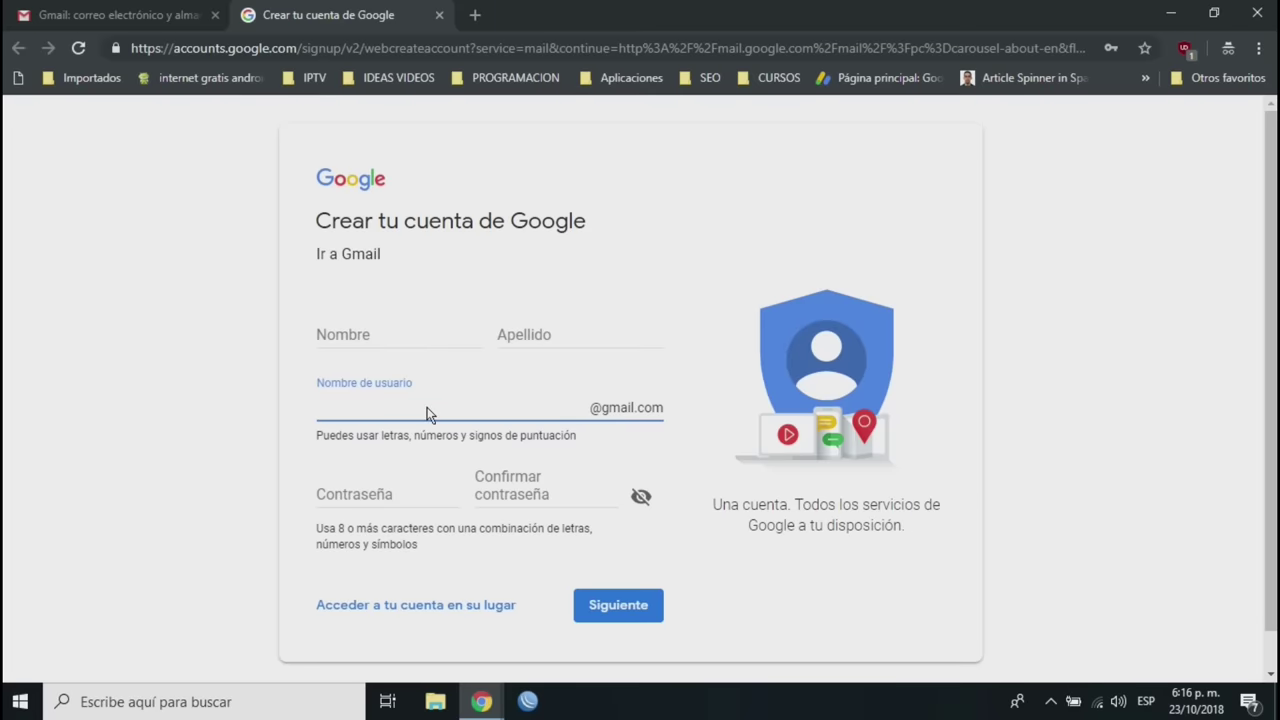
text(aaa)
click(329, 496)
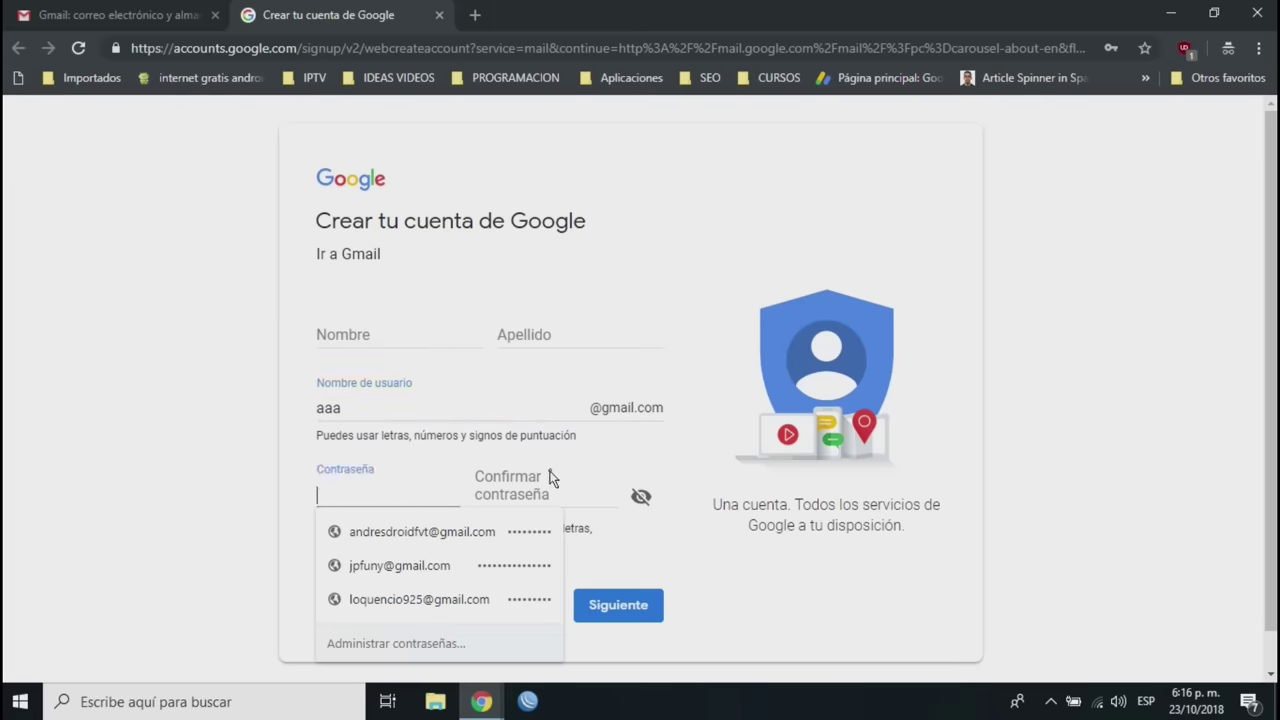
Replace the trial Gmail username with one combining a first name, a last name and a four-digit number
click(405, 407)
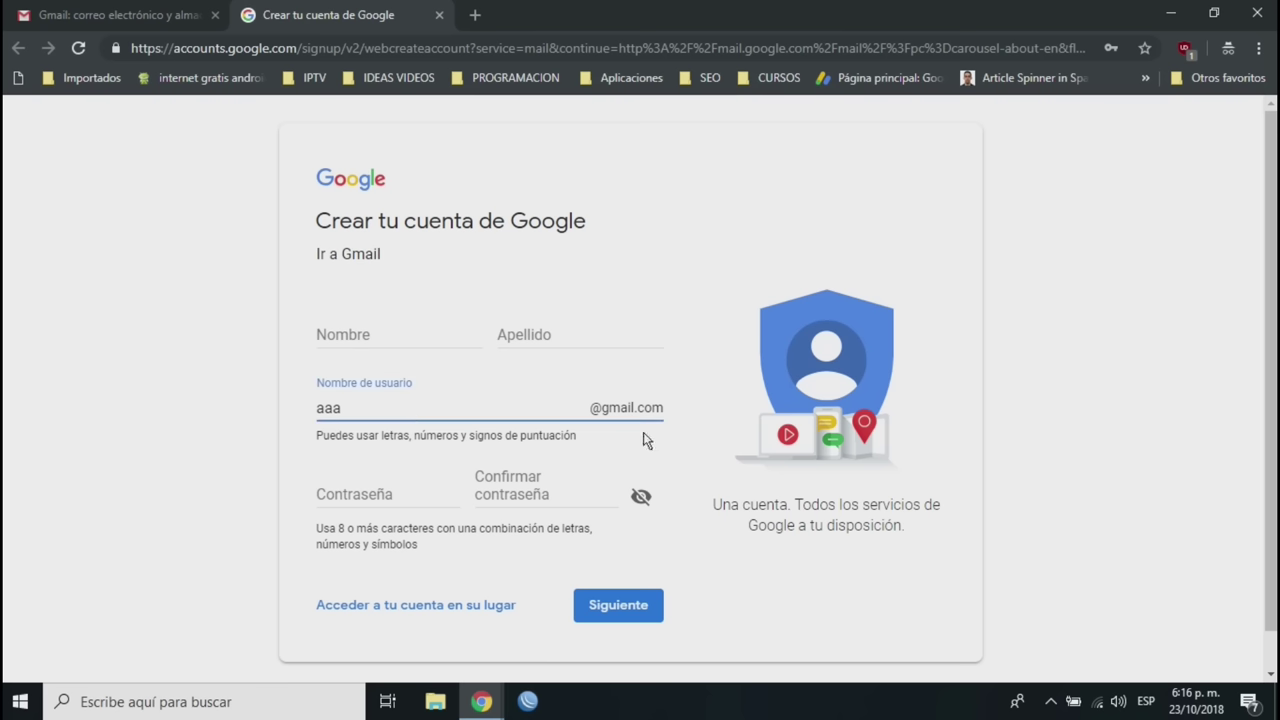
key(BackSpace)
key(BackSpace)
key(BackSpace)
text(nombreapellido)
key(BackSpace)
key(BackSpace)
key(BackSpace)
text(ido2884)
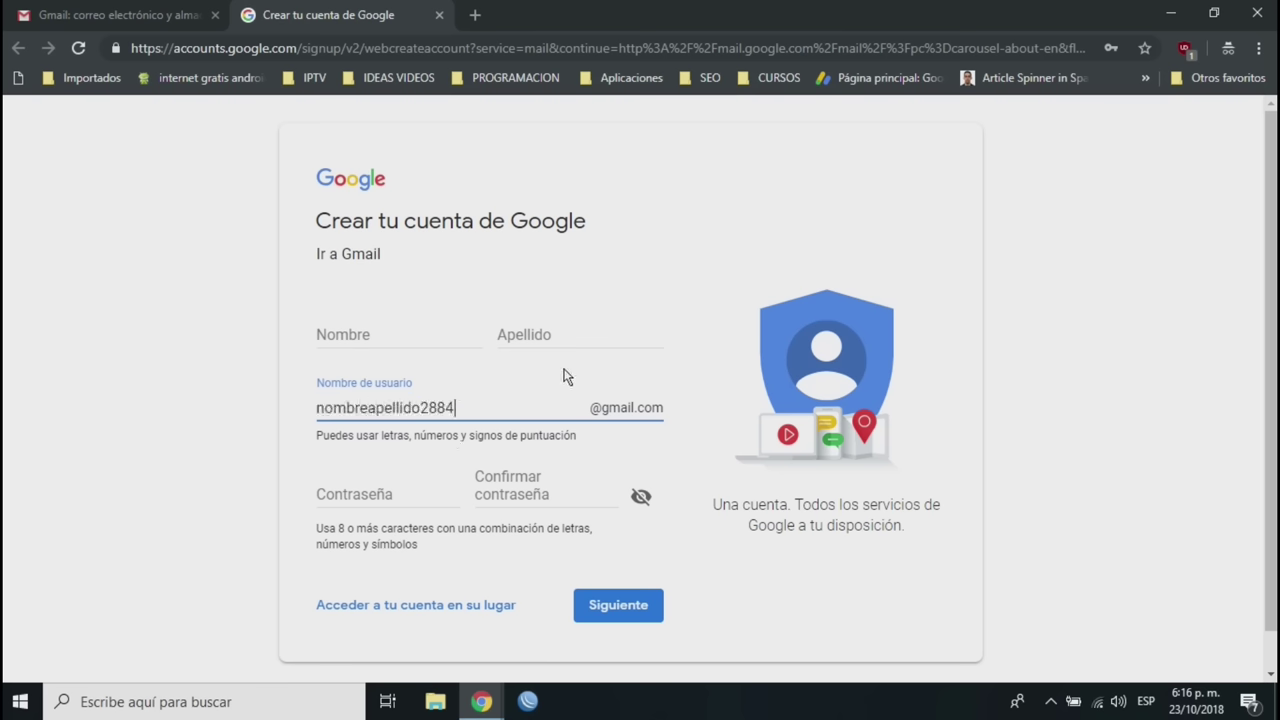
click(647, 408)
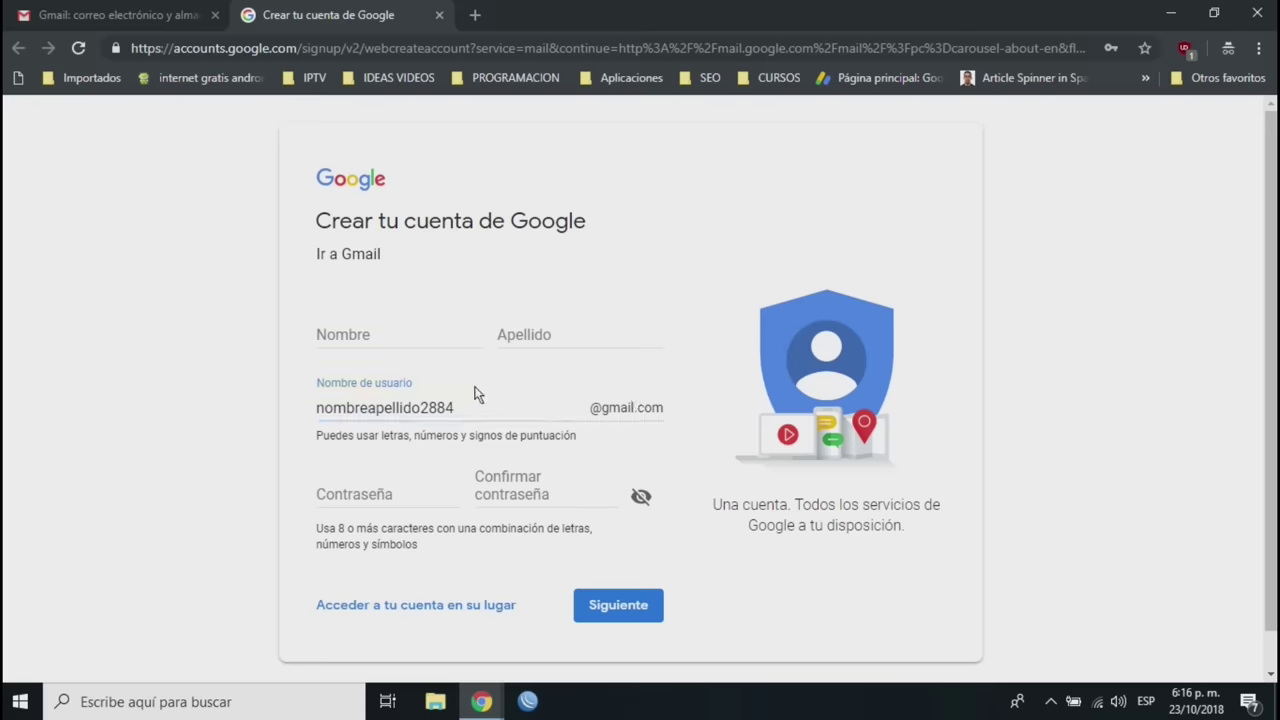
click(333, 497)
click(485, 486)
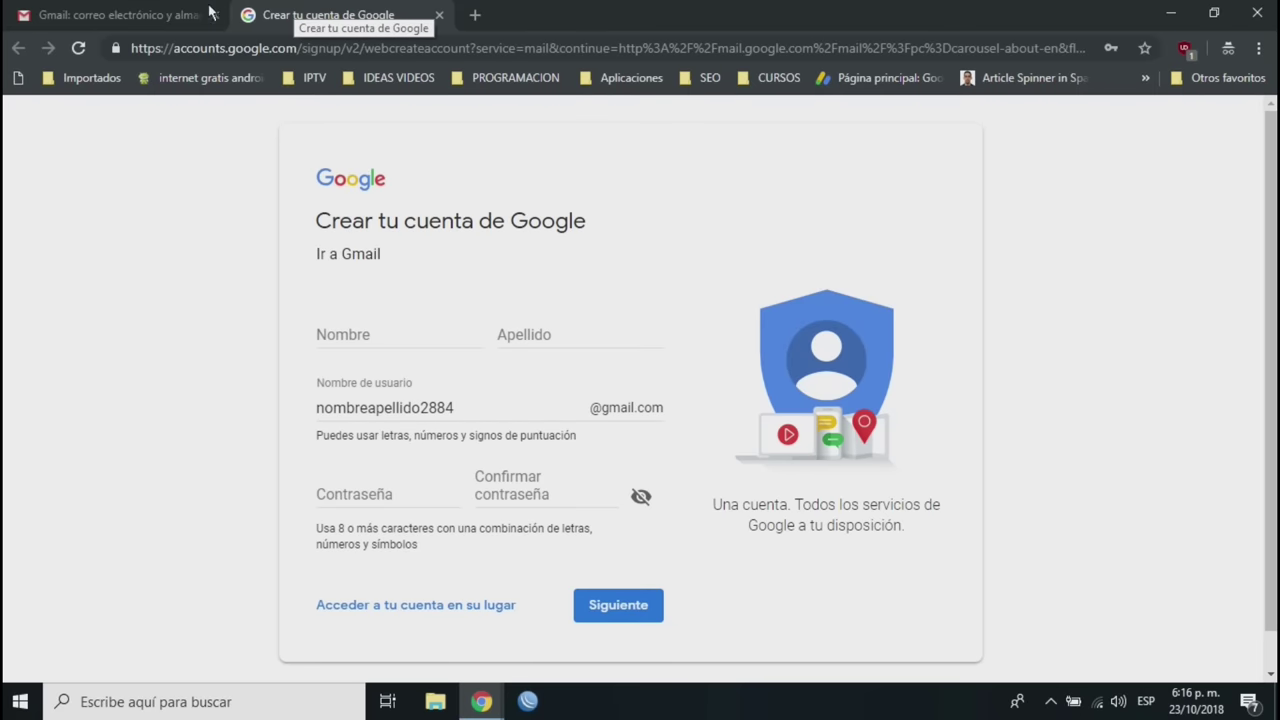
Return to the Google results from the Gmail page and search for "blogger"
click(140, 14)
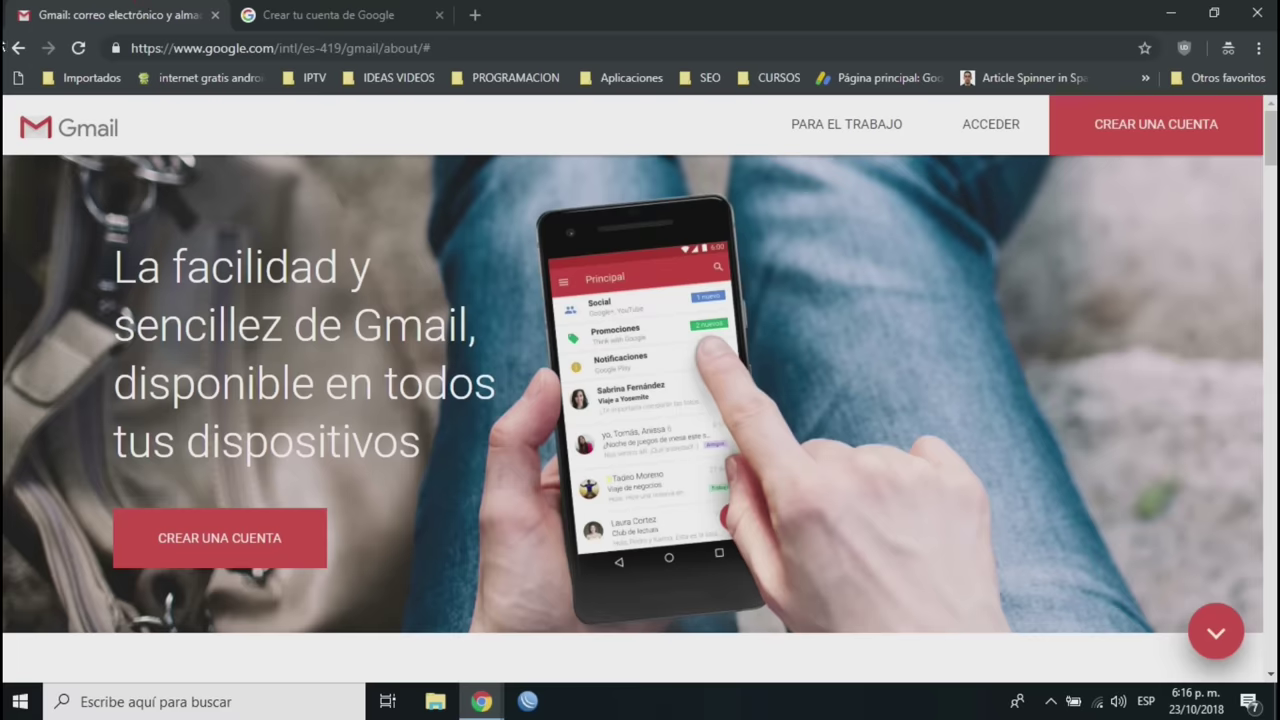
click(18, 48)
double_click(360, 148)
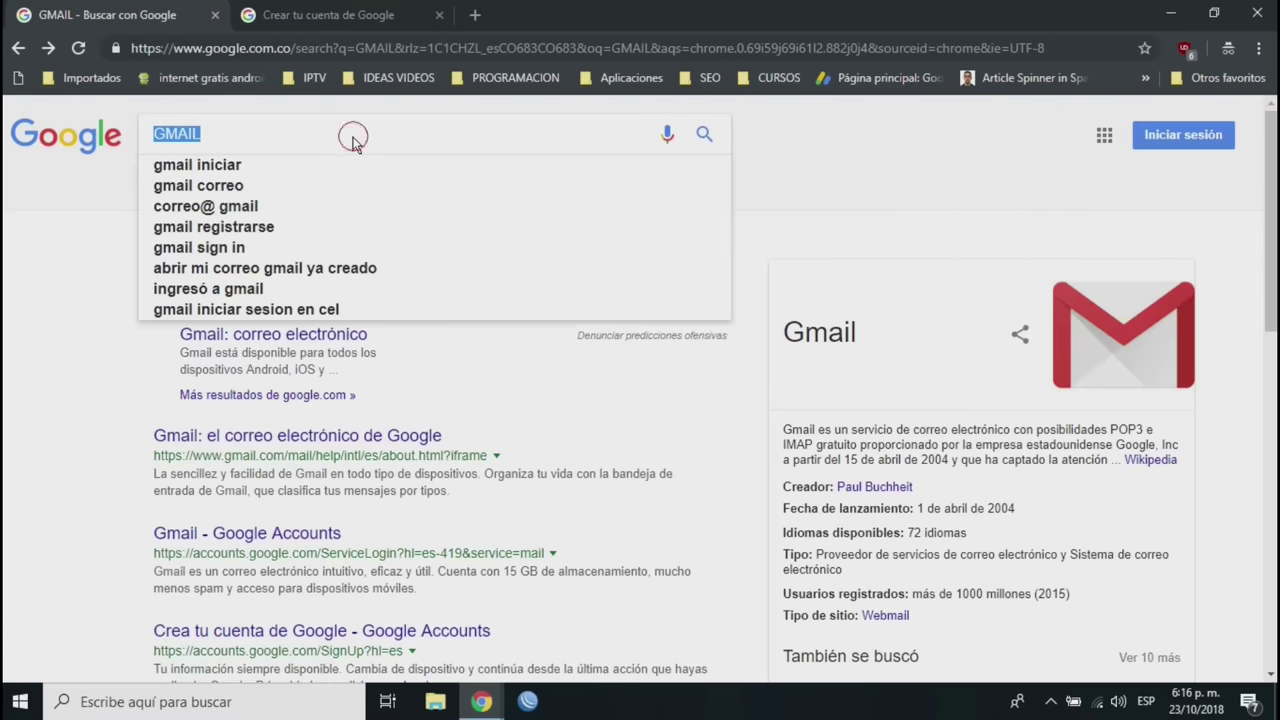
text(llo)
key(BackSpace)
key(BackSpace)
key(BackSpace)
text(blogger)
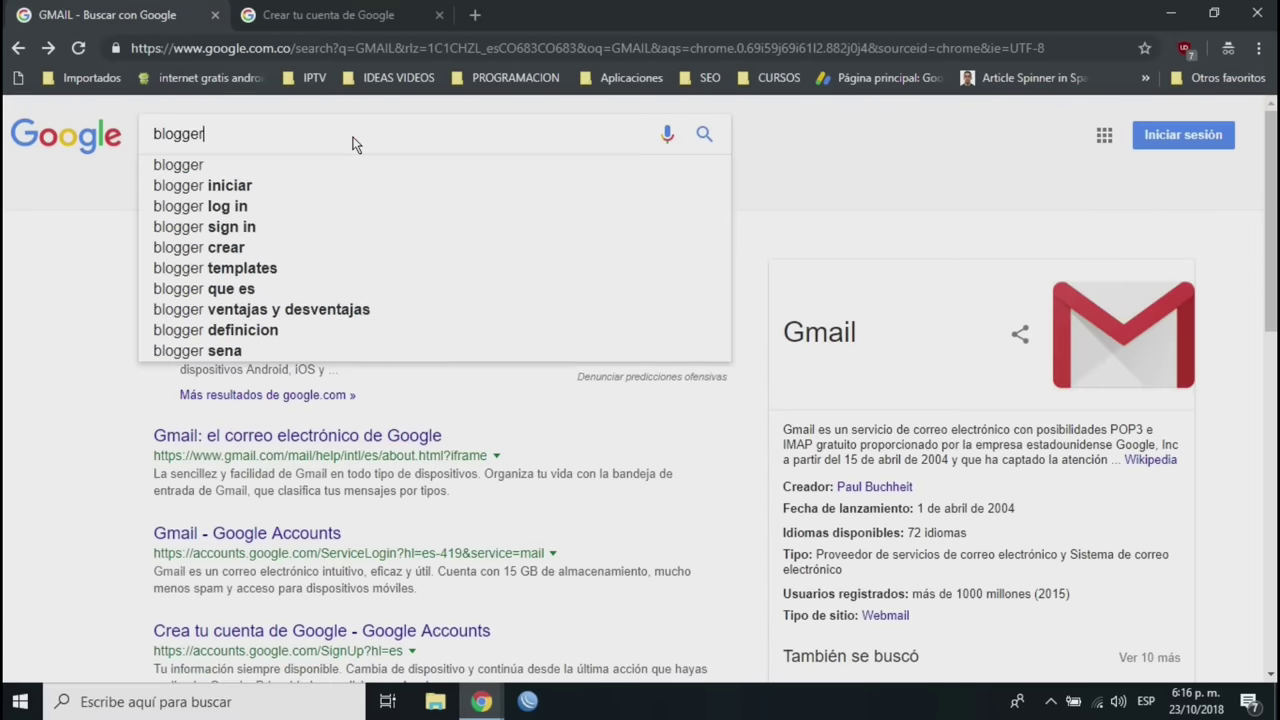
key(Return)
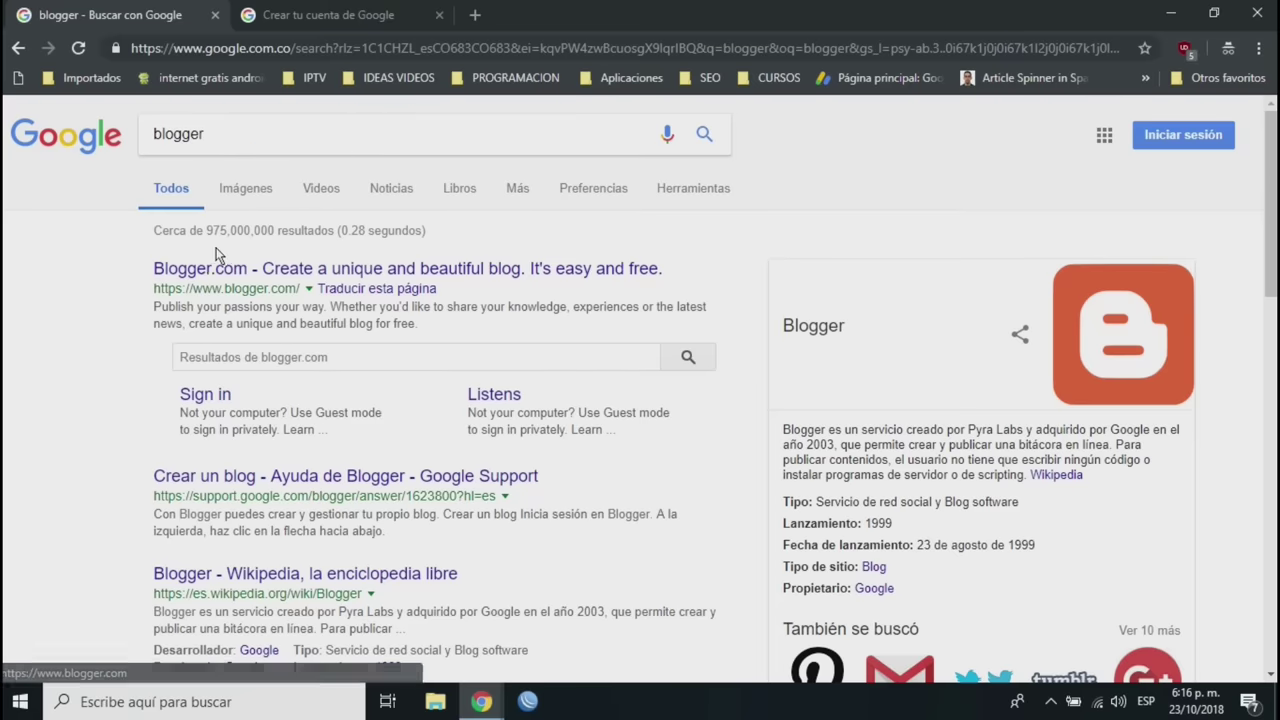
Close the account sign-up tab, and start creating a blog on Blogger.com from the search results
middle_click(265, 12)
click(323, 268)
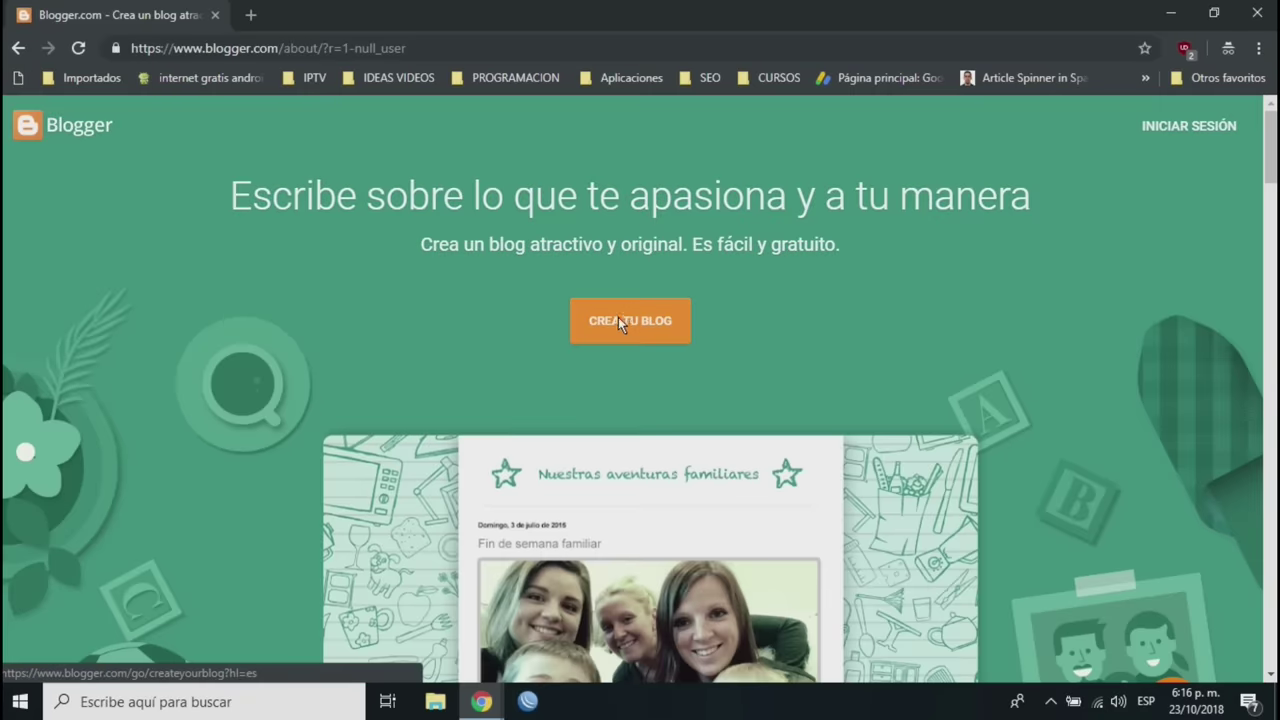
click(618, 320)
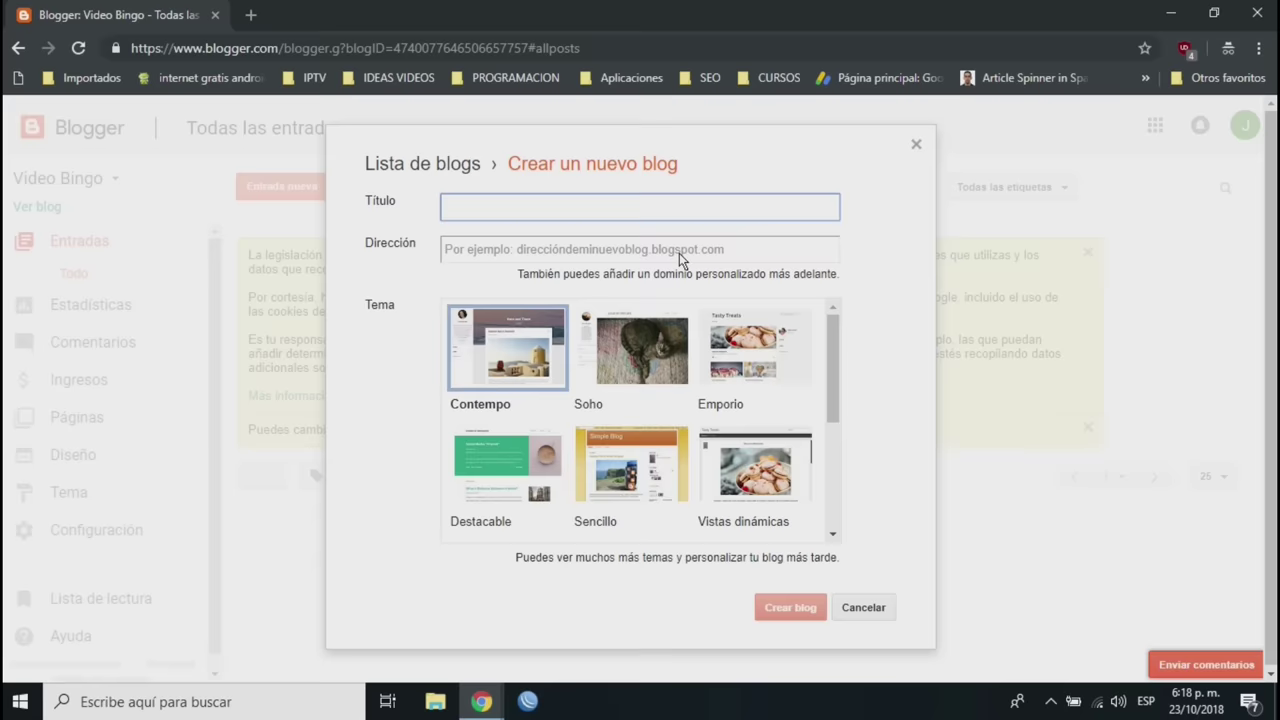
Highlight the Blogger domain in the page's web address
drag(283, 48, 160, 54)
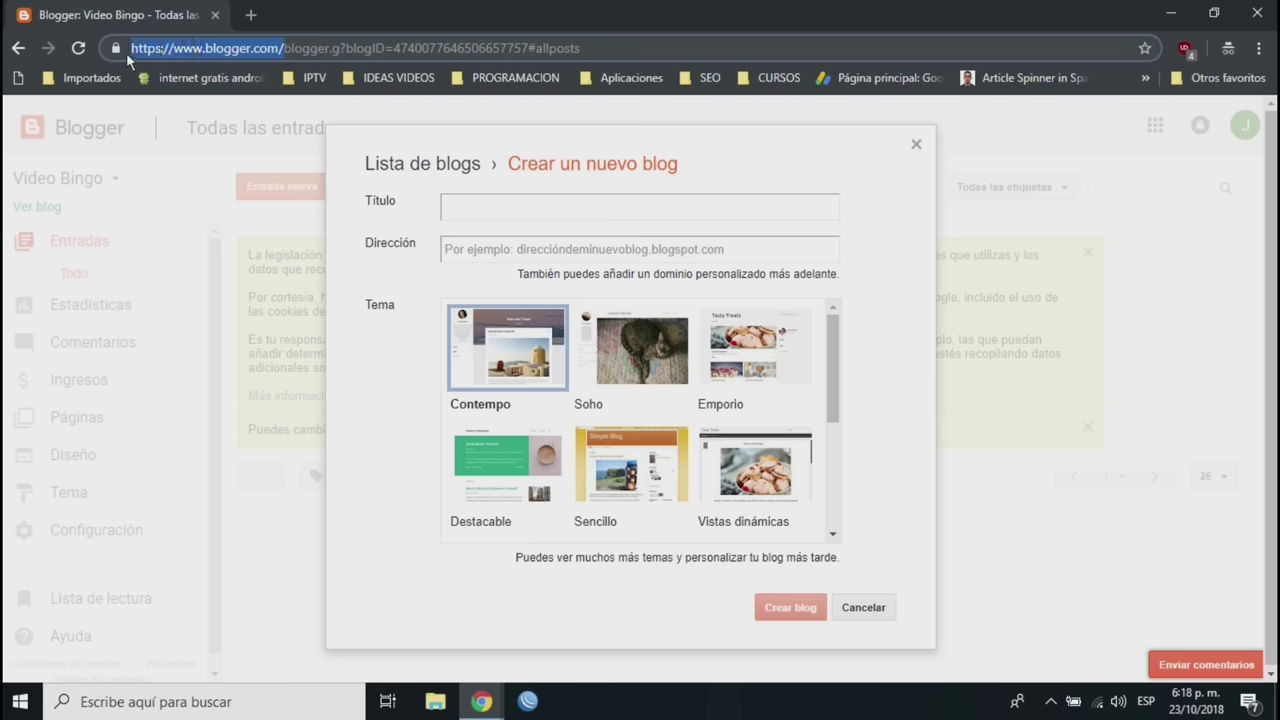
click(180, 51)
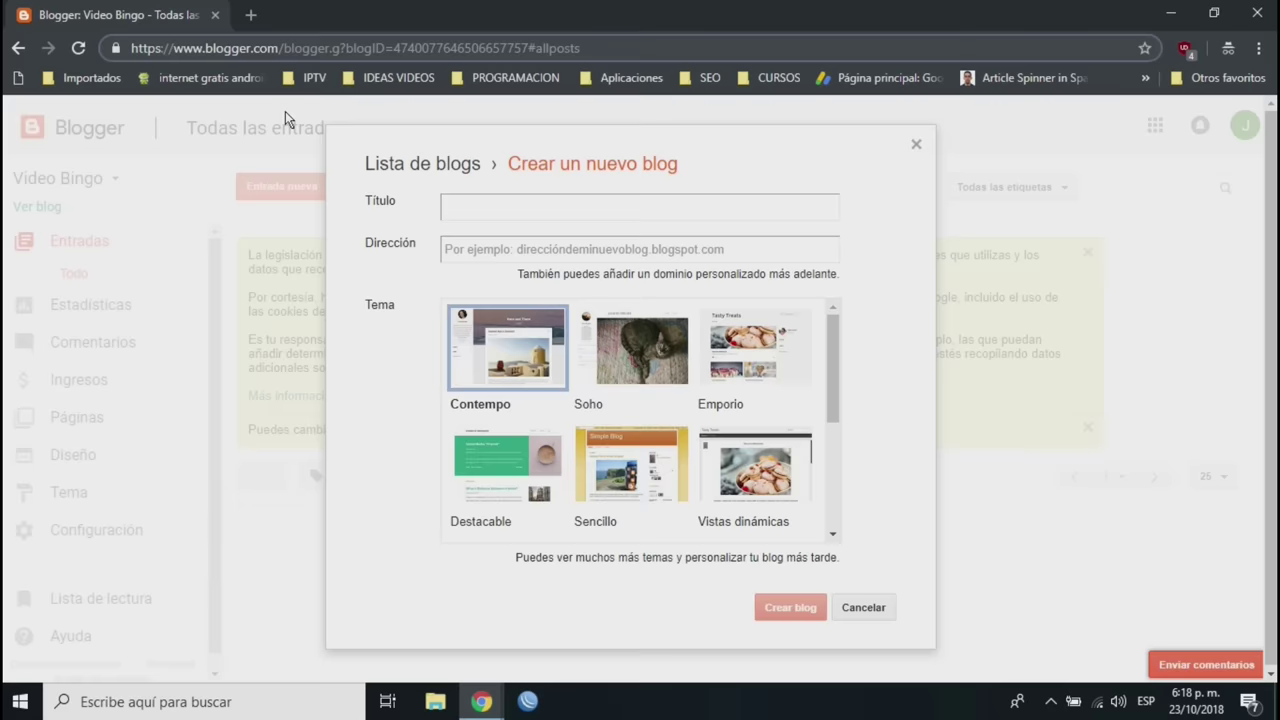
Title the new blog "Blog de Mascotas" and choose blogdemascotas.blogspot.com as its address
click(497, 212)
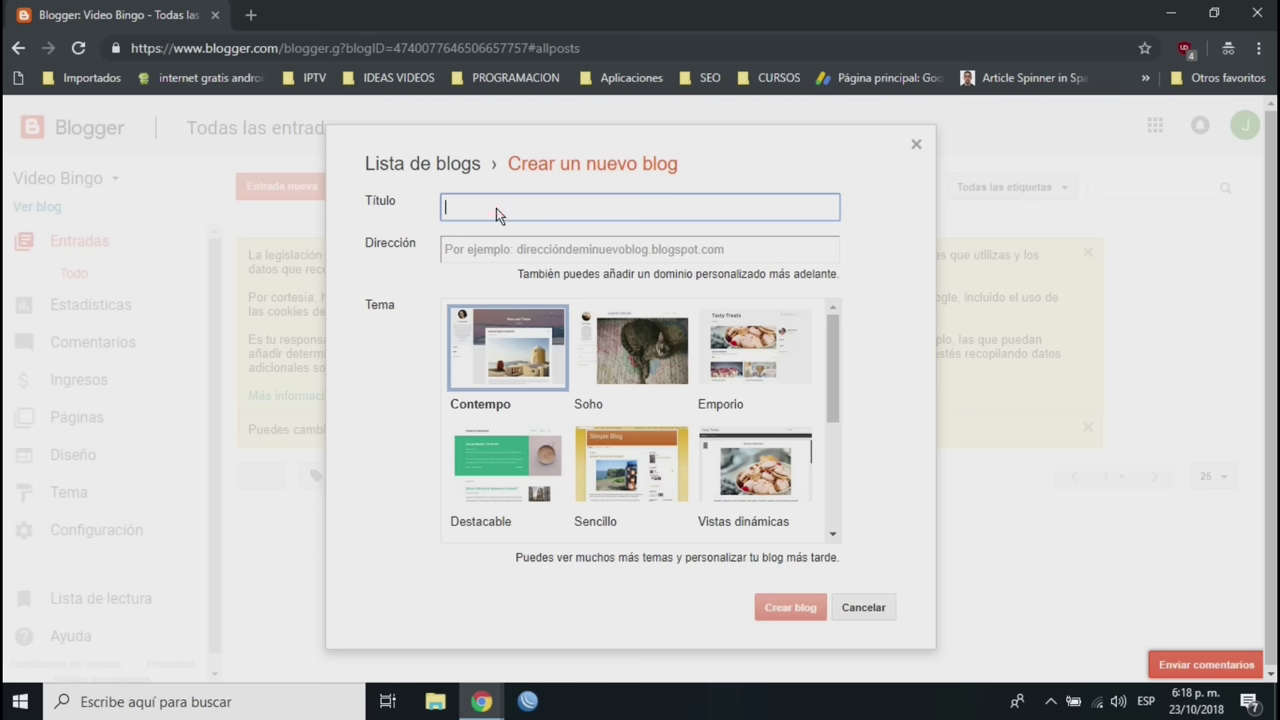
text(Blog de Mascotas)
click(503, 255)
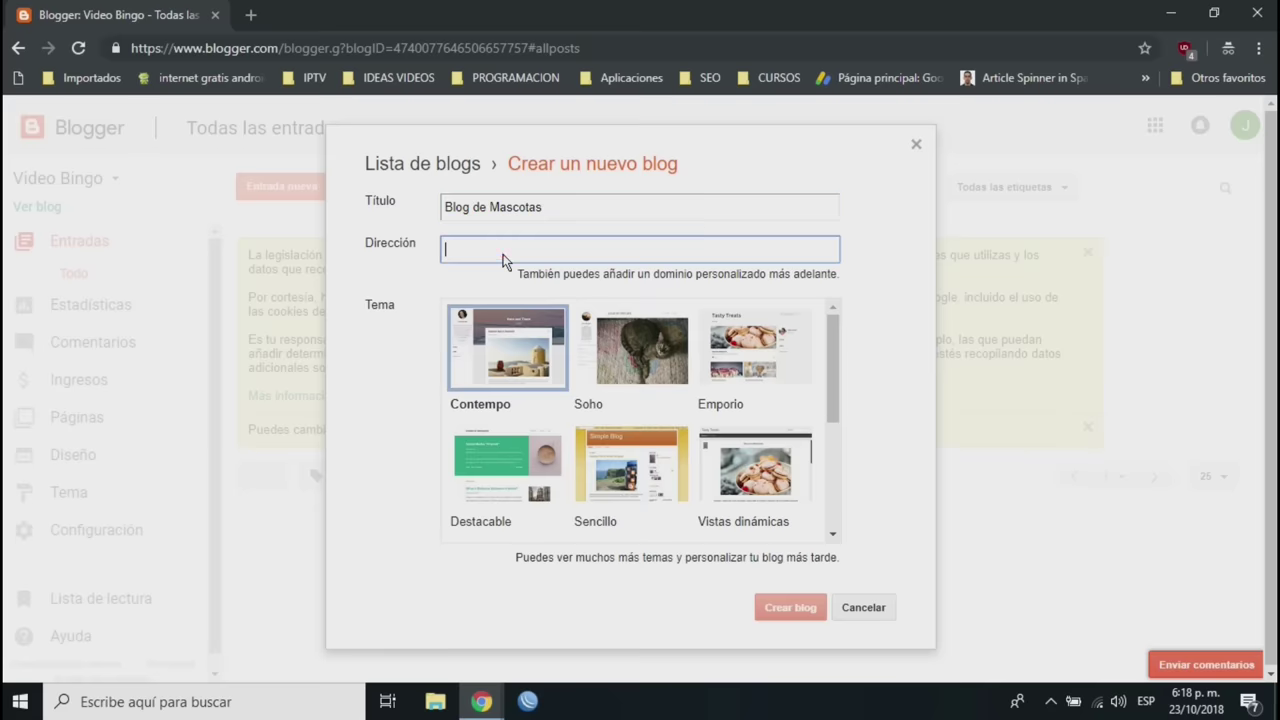
text(blogdemascotas)
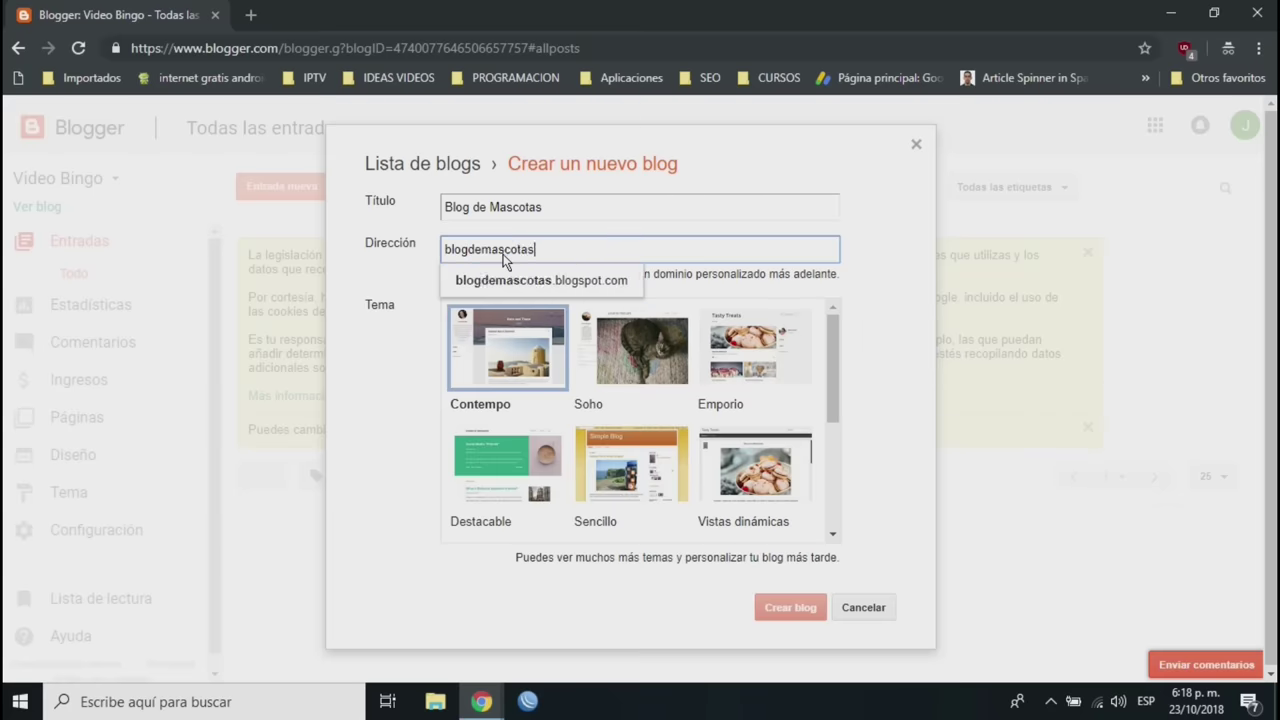
click(586, 280)
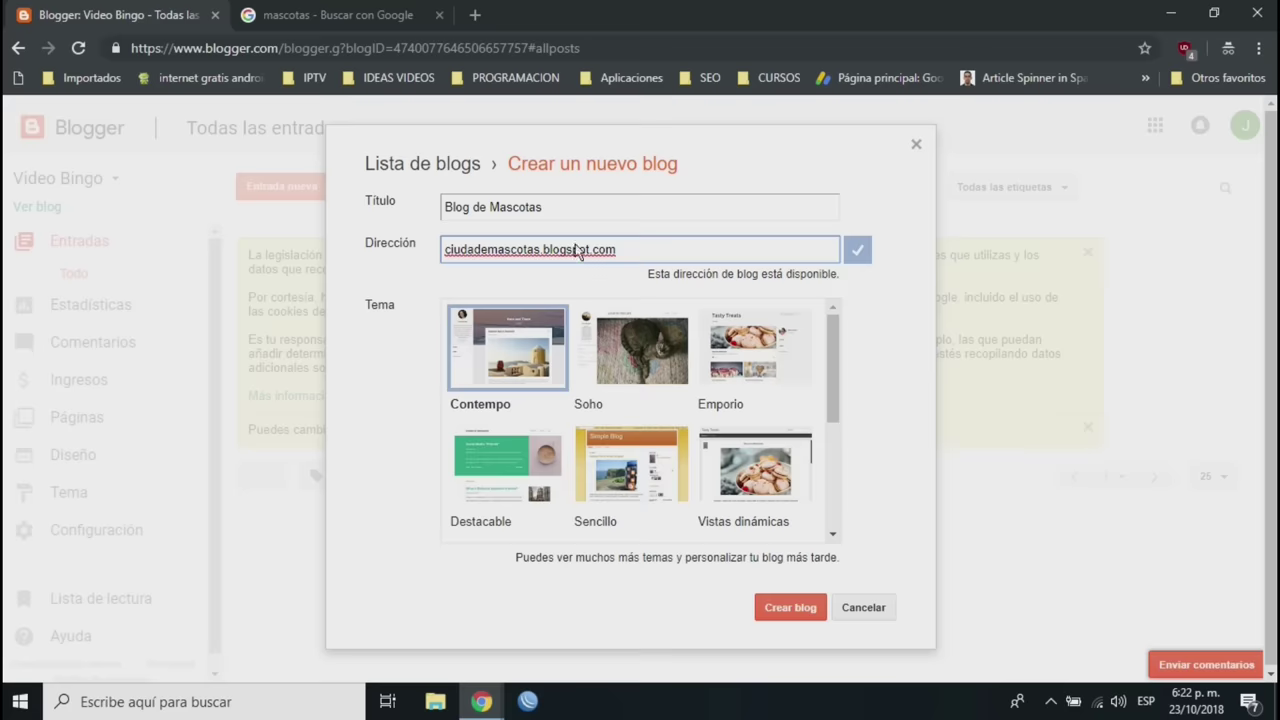
Choose the Destacable theme for the new blog and create the blog
scroll(640, 380, down, 3)
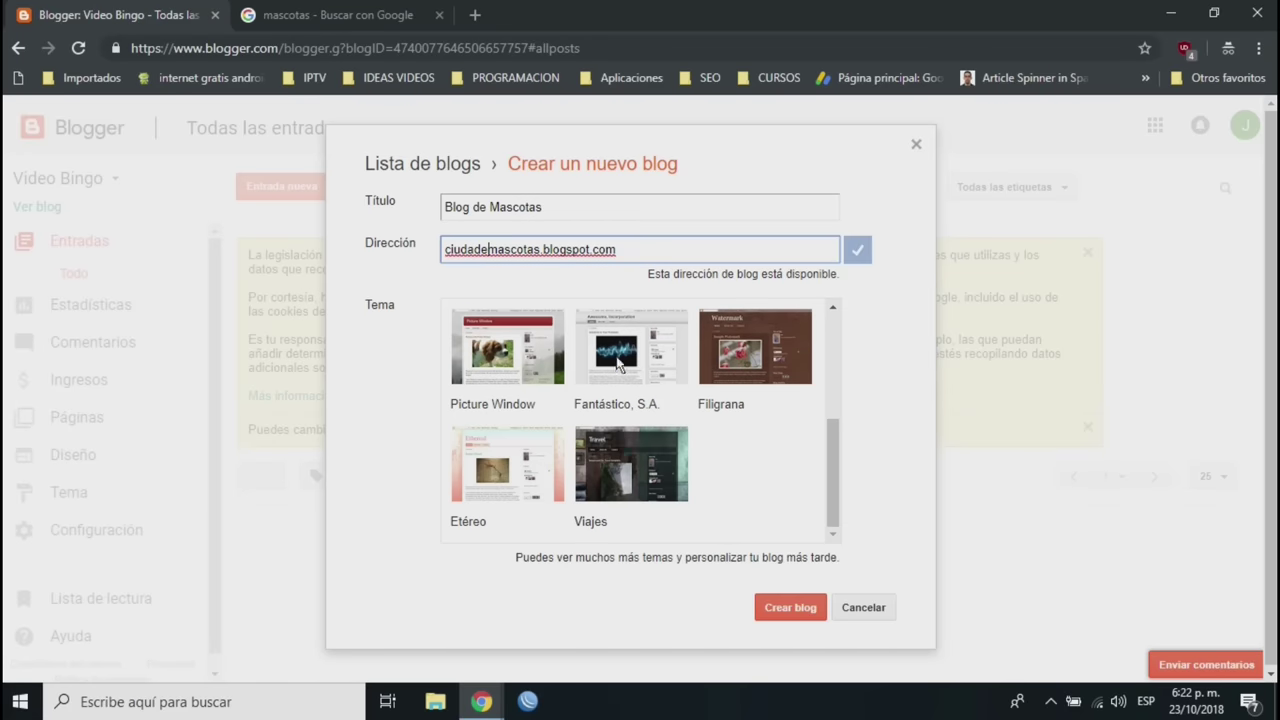
scroll(624, 442, up, 3)
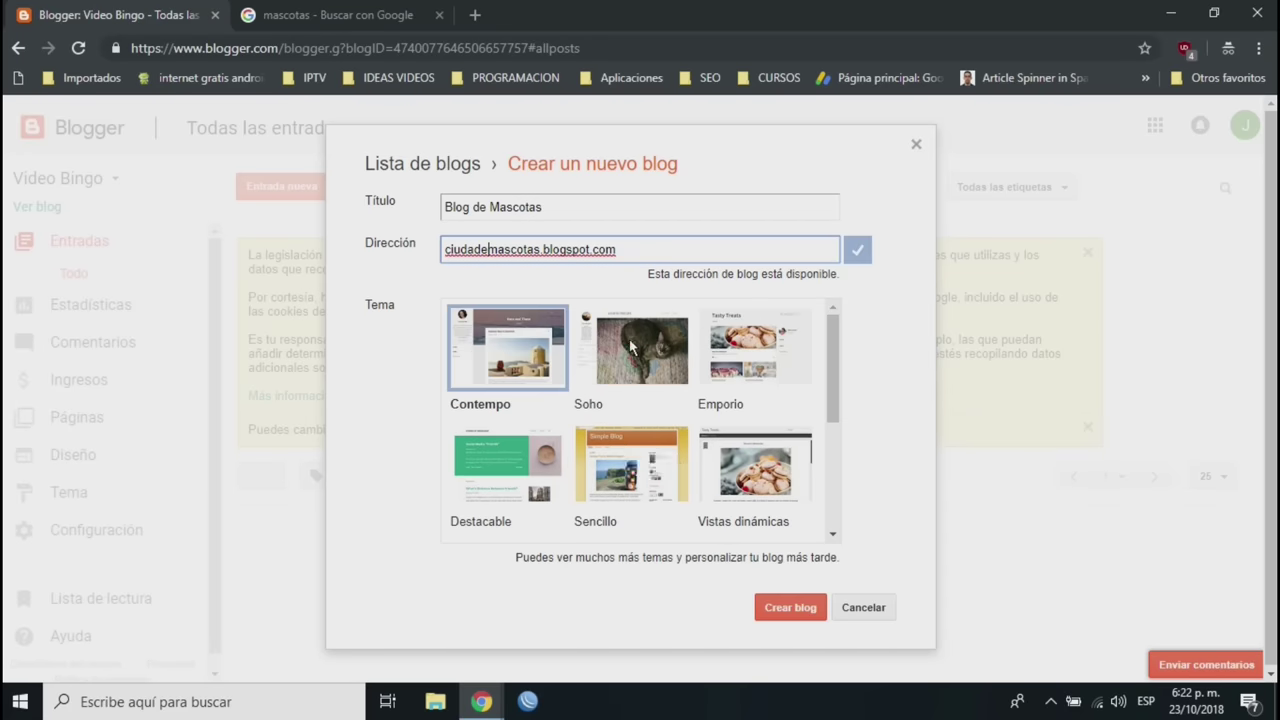
scroll(790, 400, down, 2)
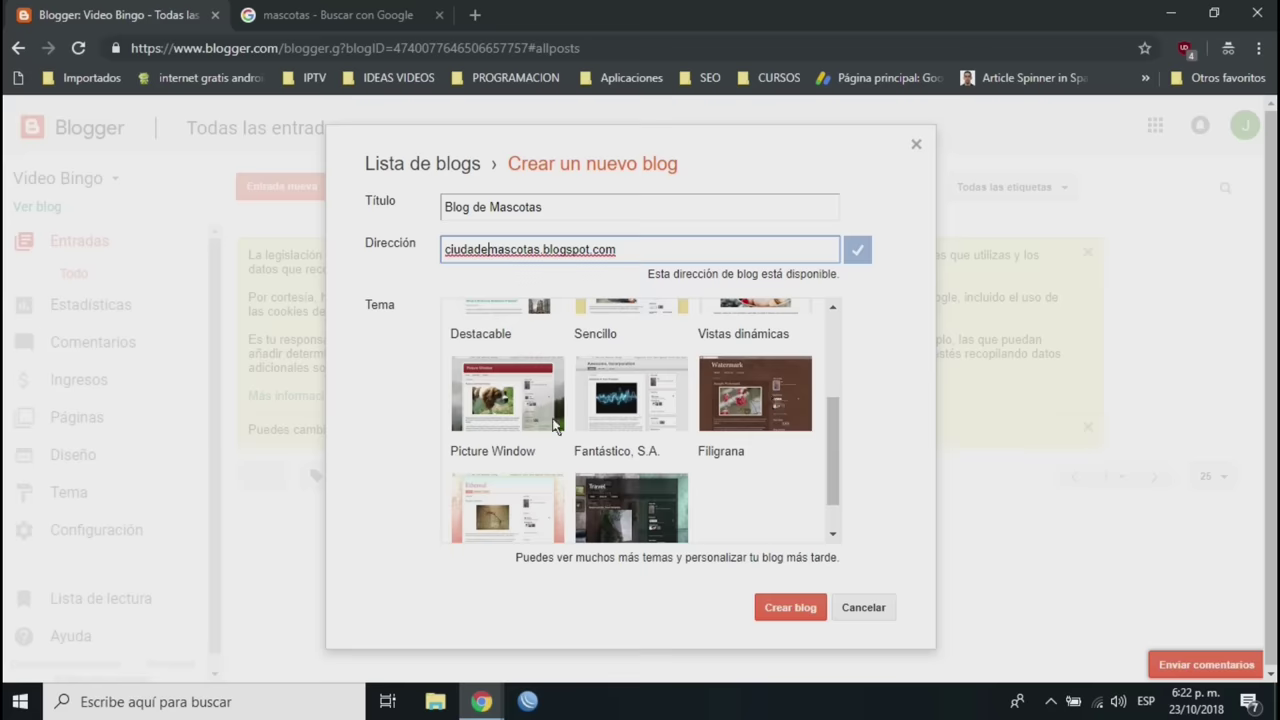
scroll(478, 445, up, 2)
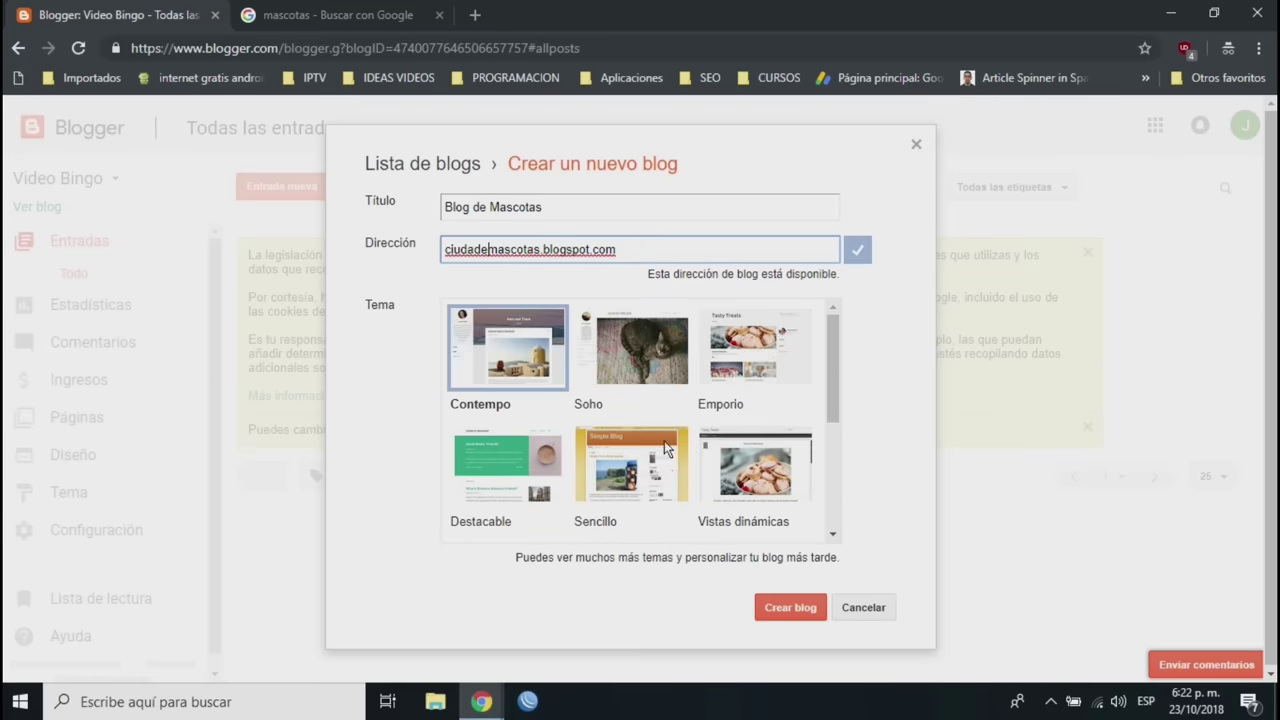
scroll(664, 400, down, 1)
click(497, 389)
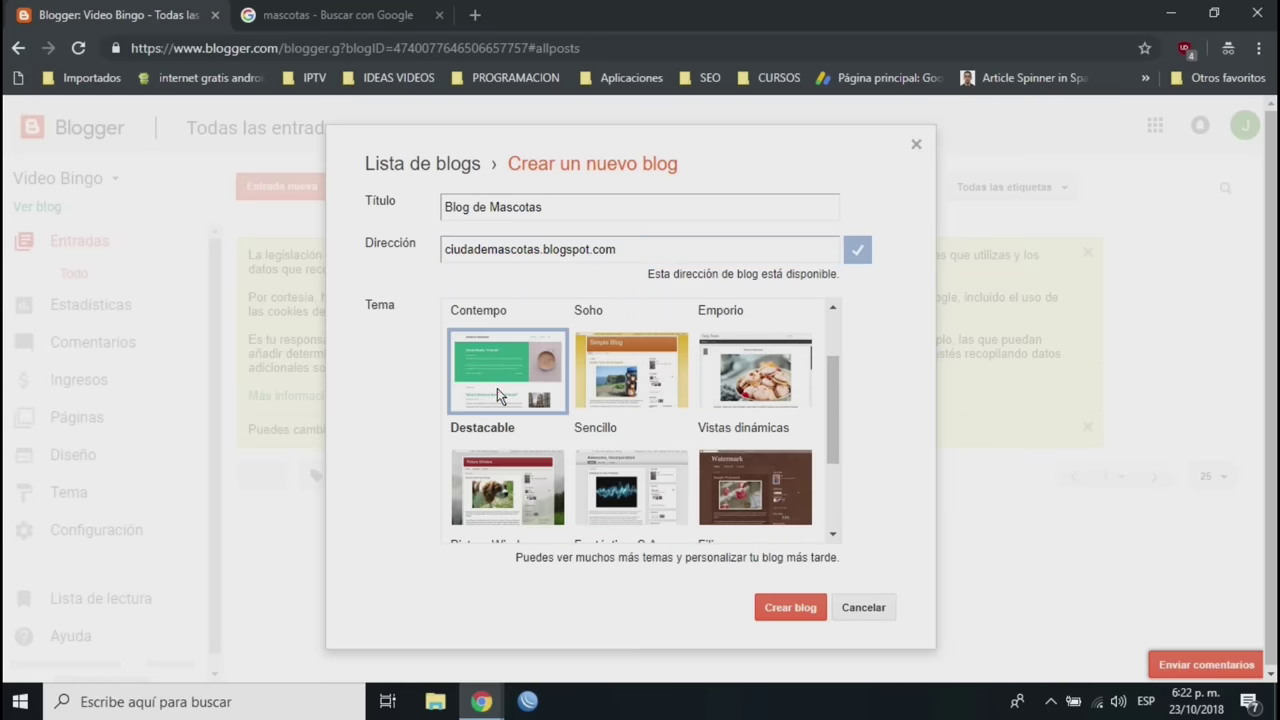
click(768, 396)
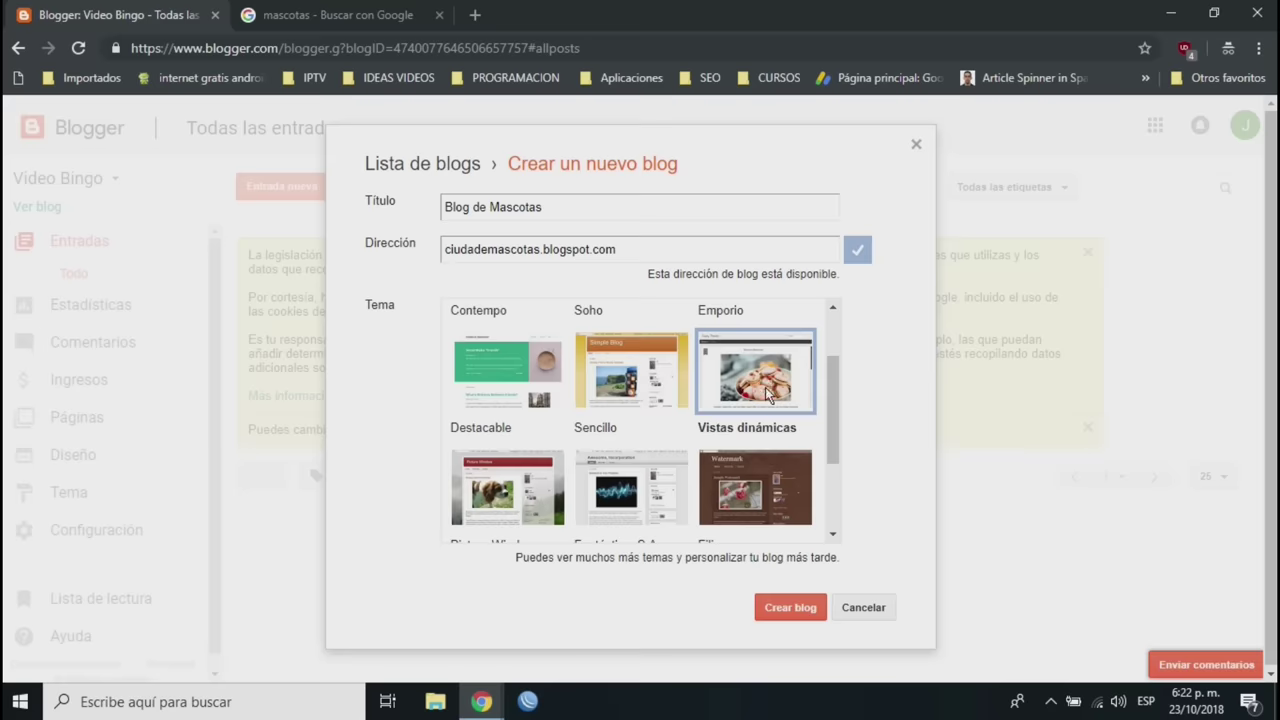
click(512, 397)
scroll(527, 390, up, 1)
scroll(525, 412, down, 2)
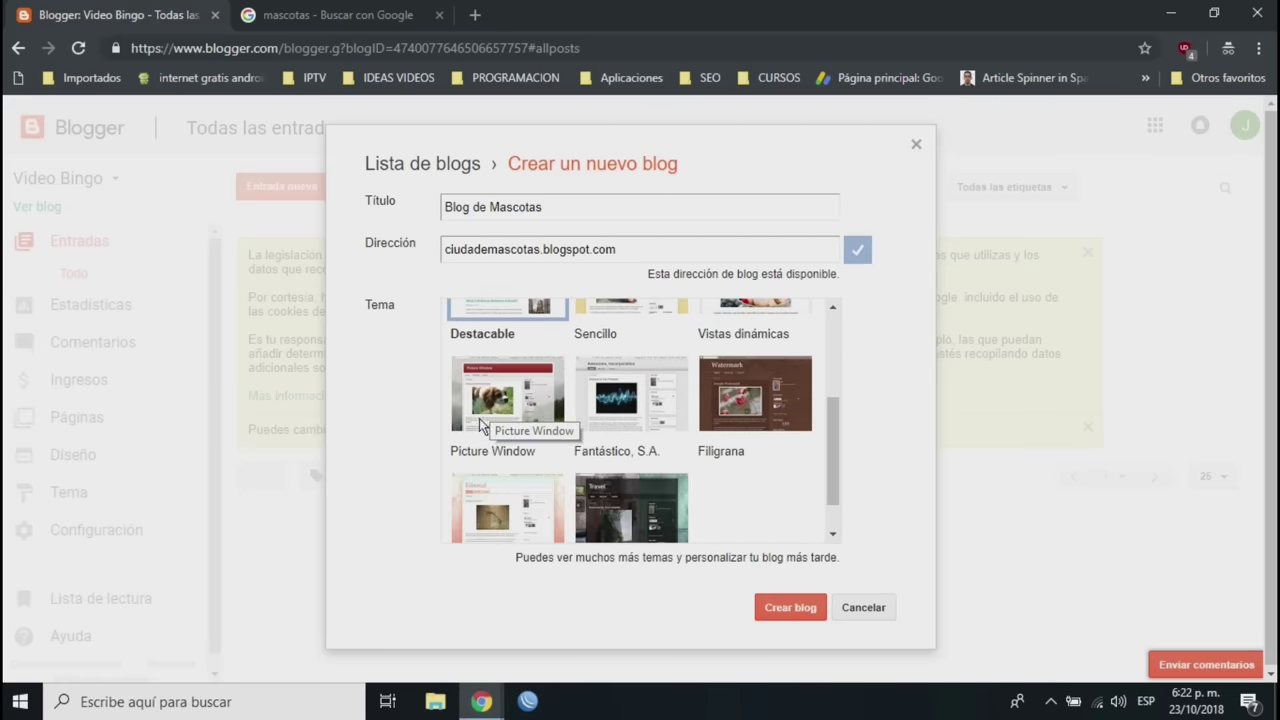
scroll(470, 418, up, 2)
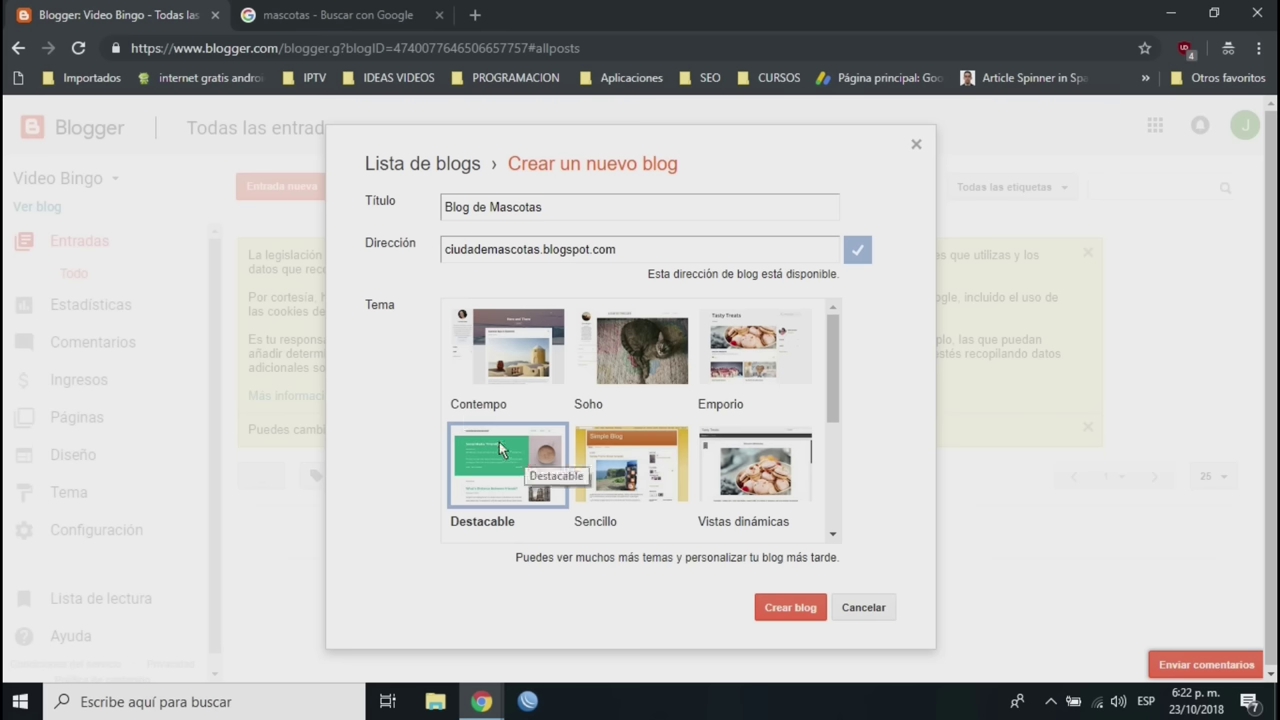
click(792, 607)
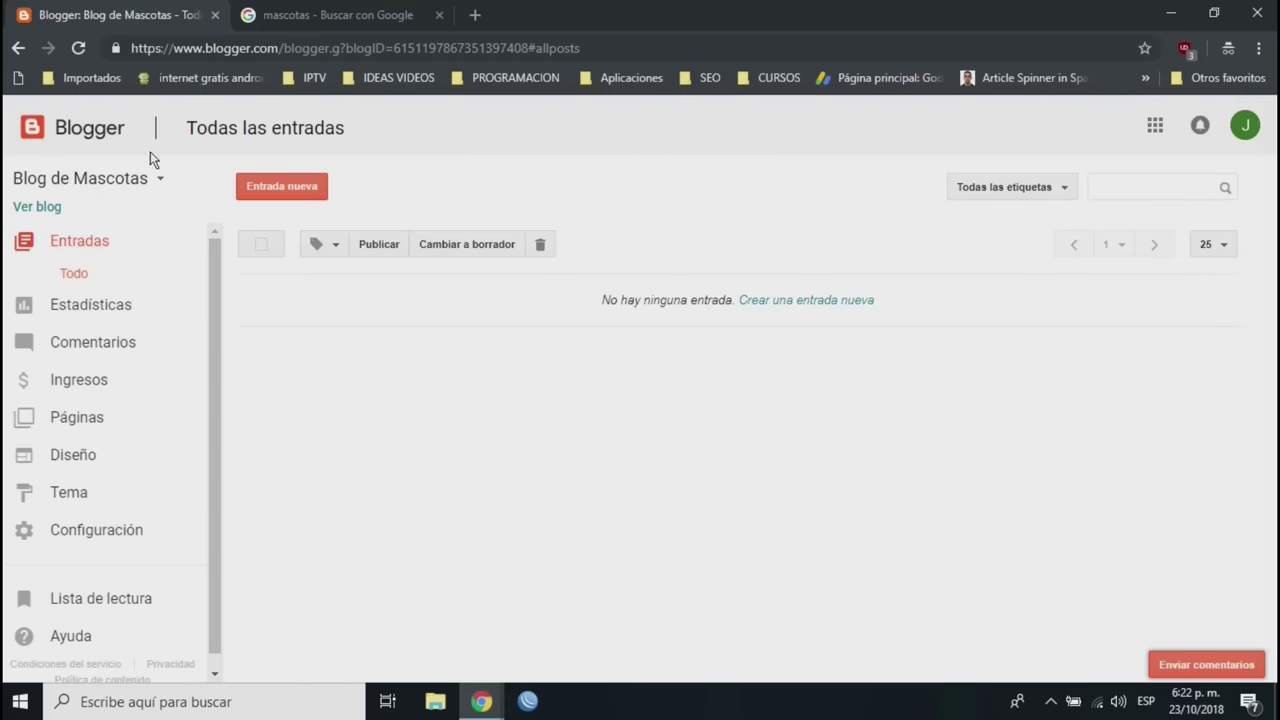
View the new blog in a separate tab, close the "mascotas" search tab, and highlight the blog's address
right_click(40, 210)
click(90, 218)
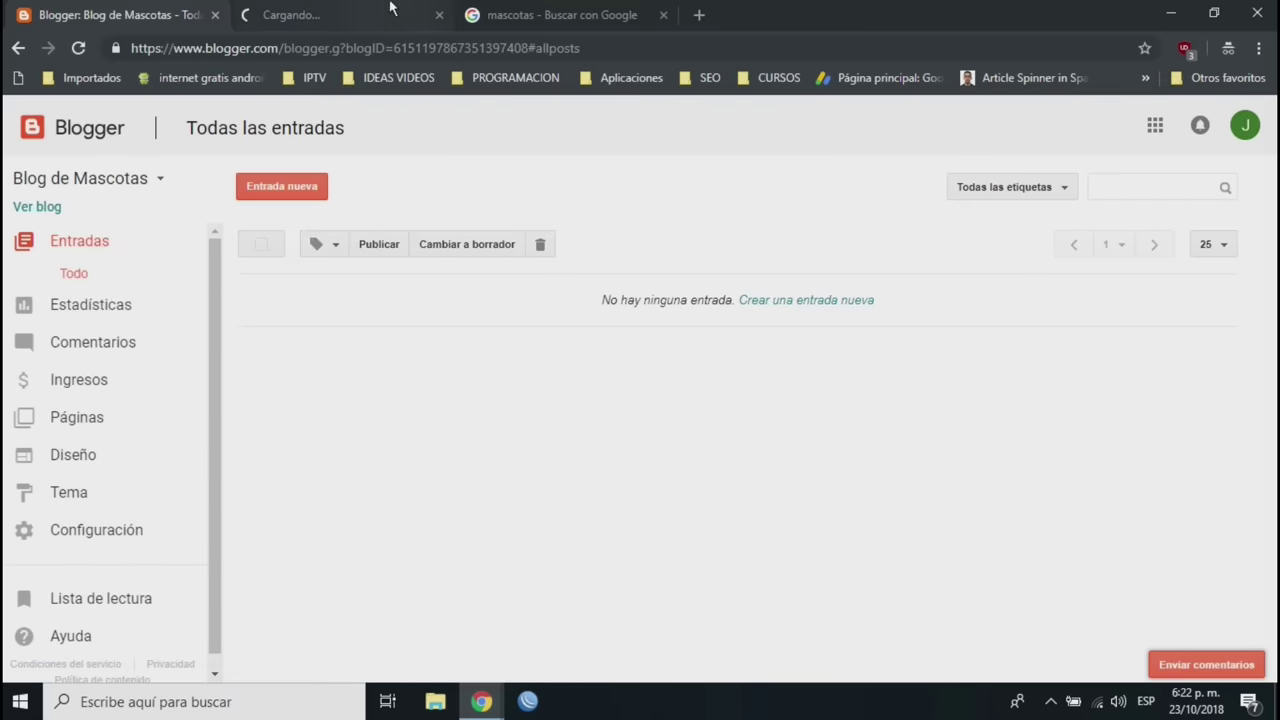
click(440, 10)
middle_click(517, 9)
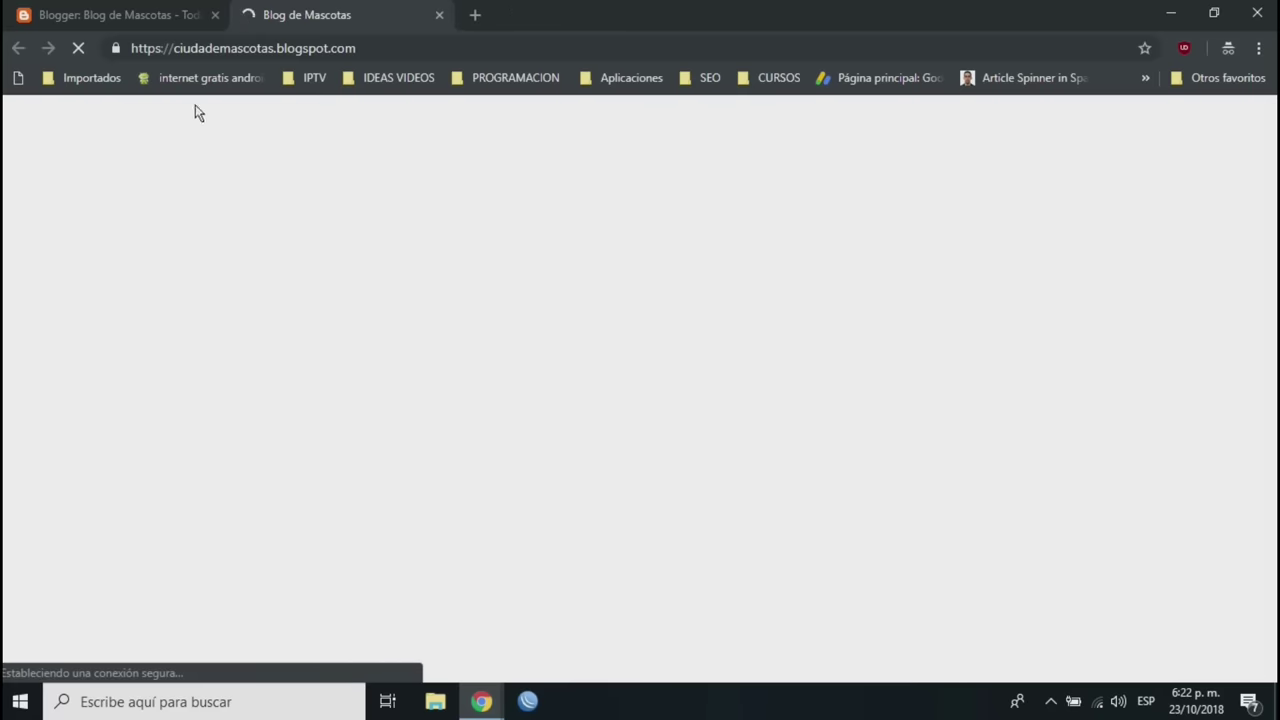
drag(174, 48, 288, 56)
click(340, 56)
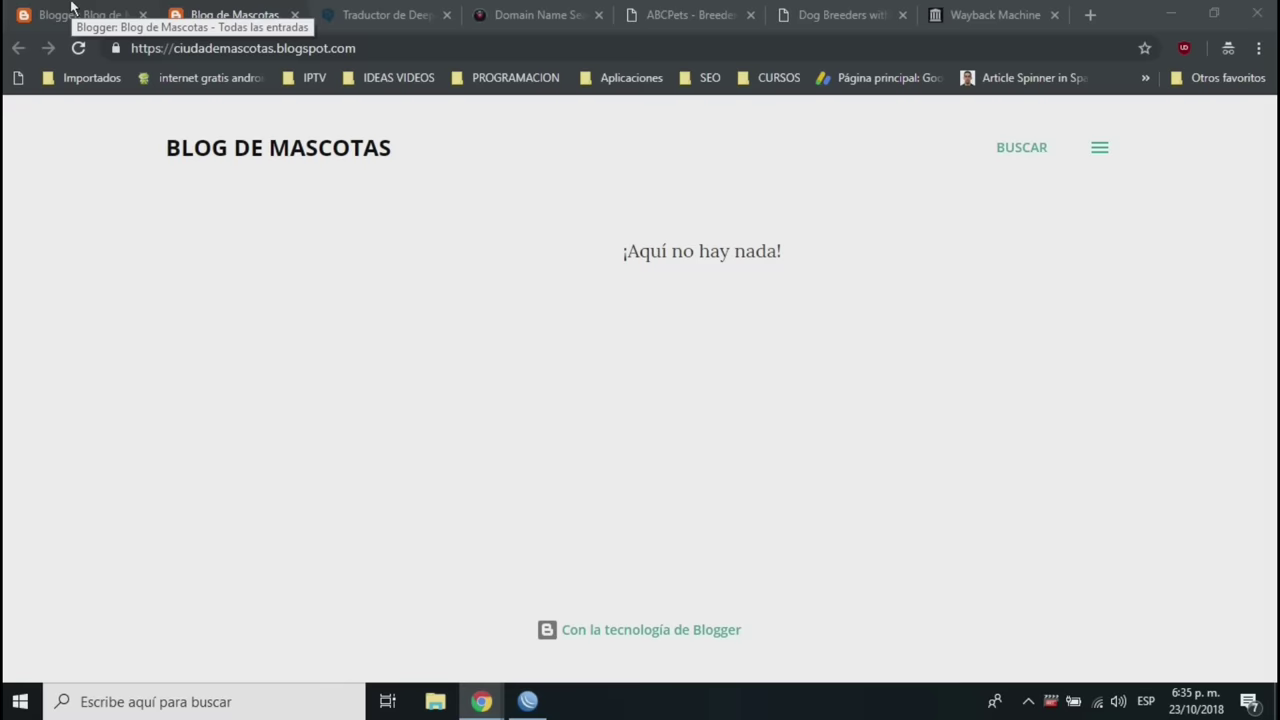
Start a new post in Blog de Mascotas and title it "Todas las de RAZAS de perros y cachorros del MUNDO"
click(71, 7)
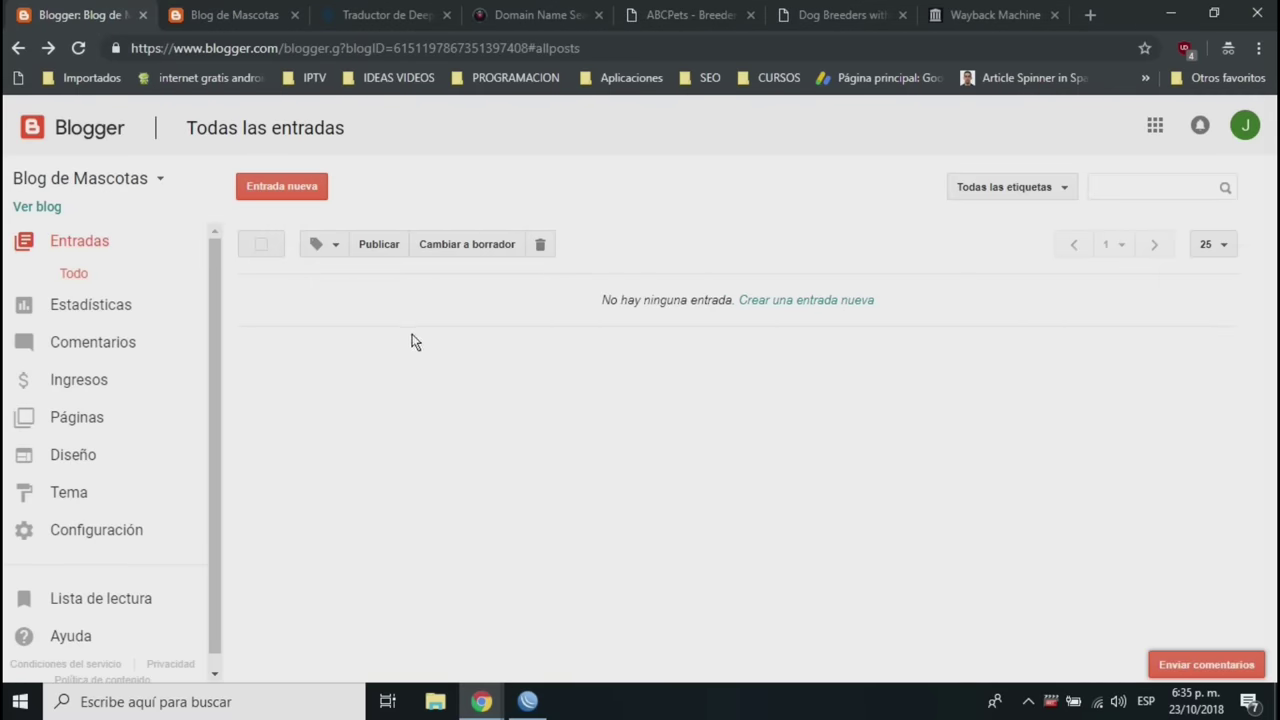
click(280, 193)
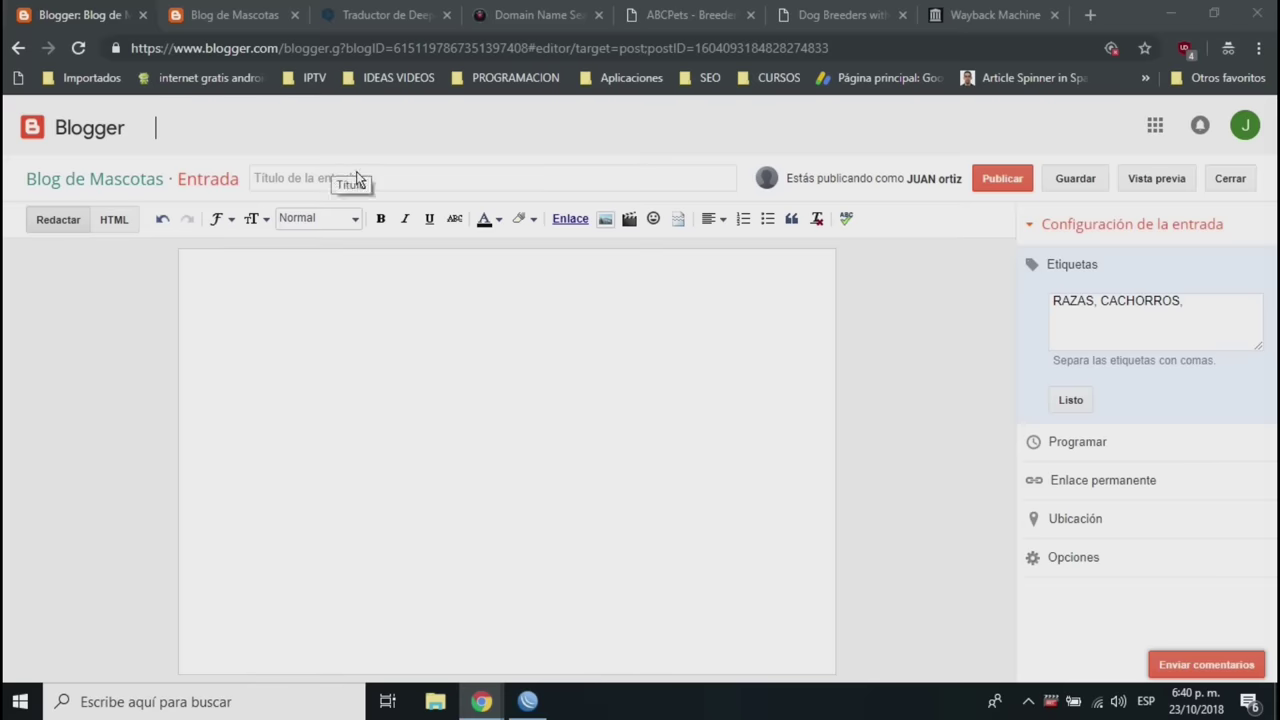
click(405, 186)
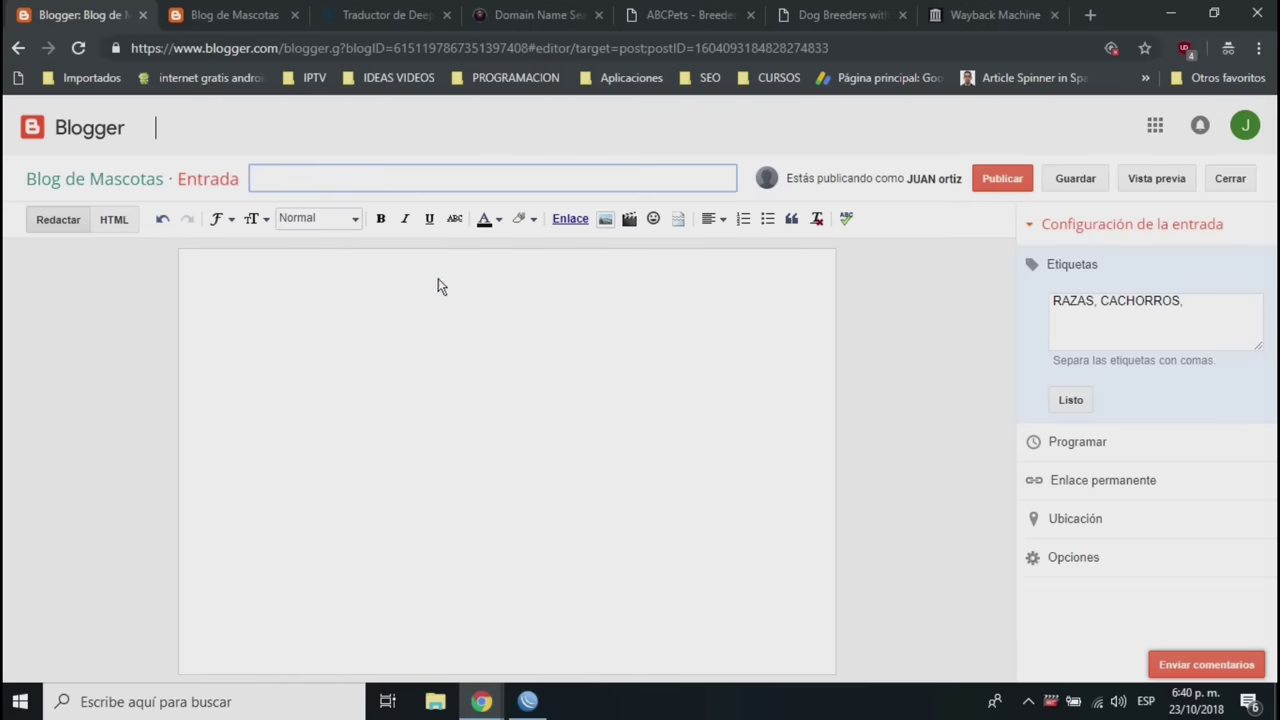
click(440, 295)
click(397, 186)
click(471, 377)
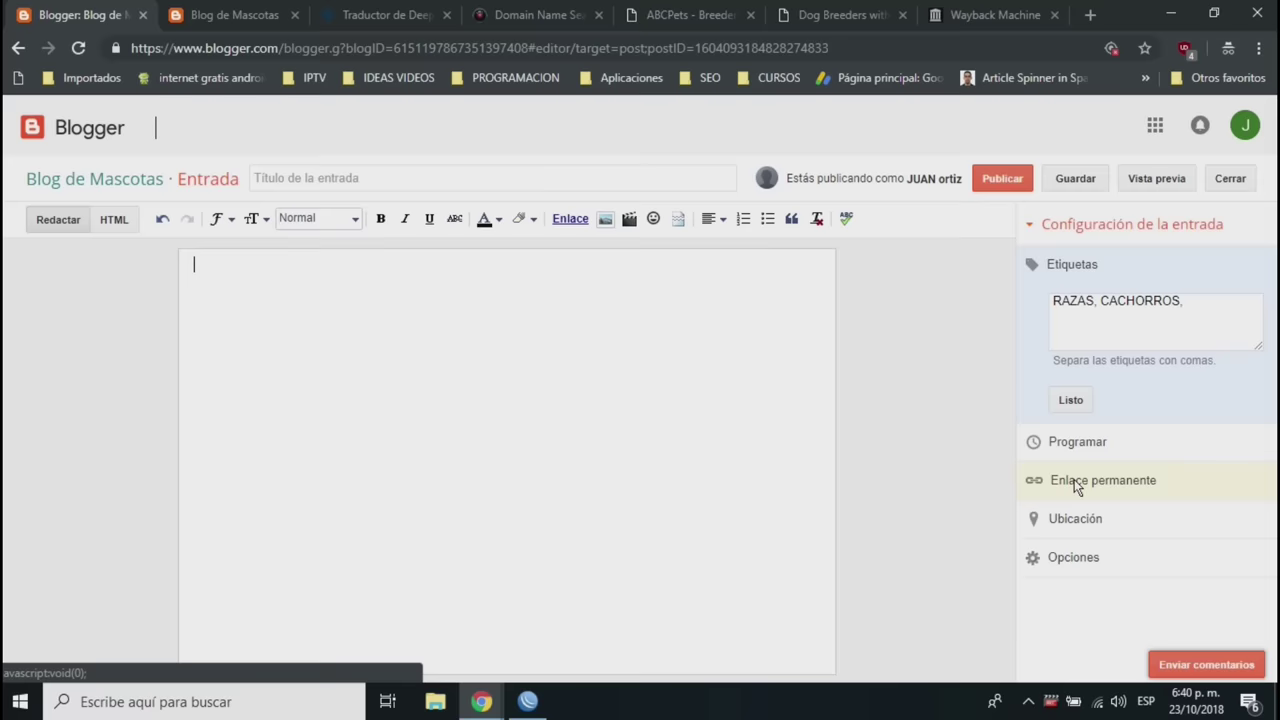
click(383, 185)
text(Todas las de RAZAS de perros y cachorros del MUNDO)
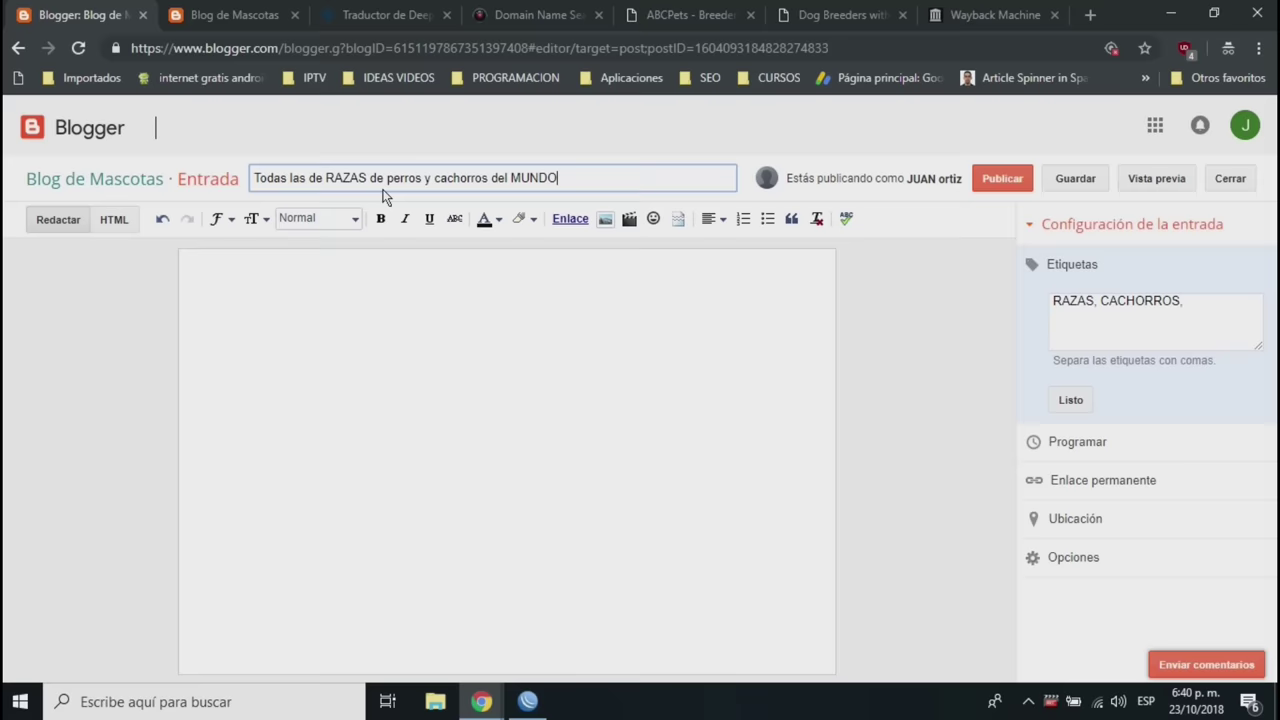
Paste the copied A-to-Z dog breed text into the post body and look it over
click(402, 310)
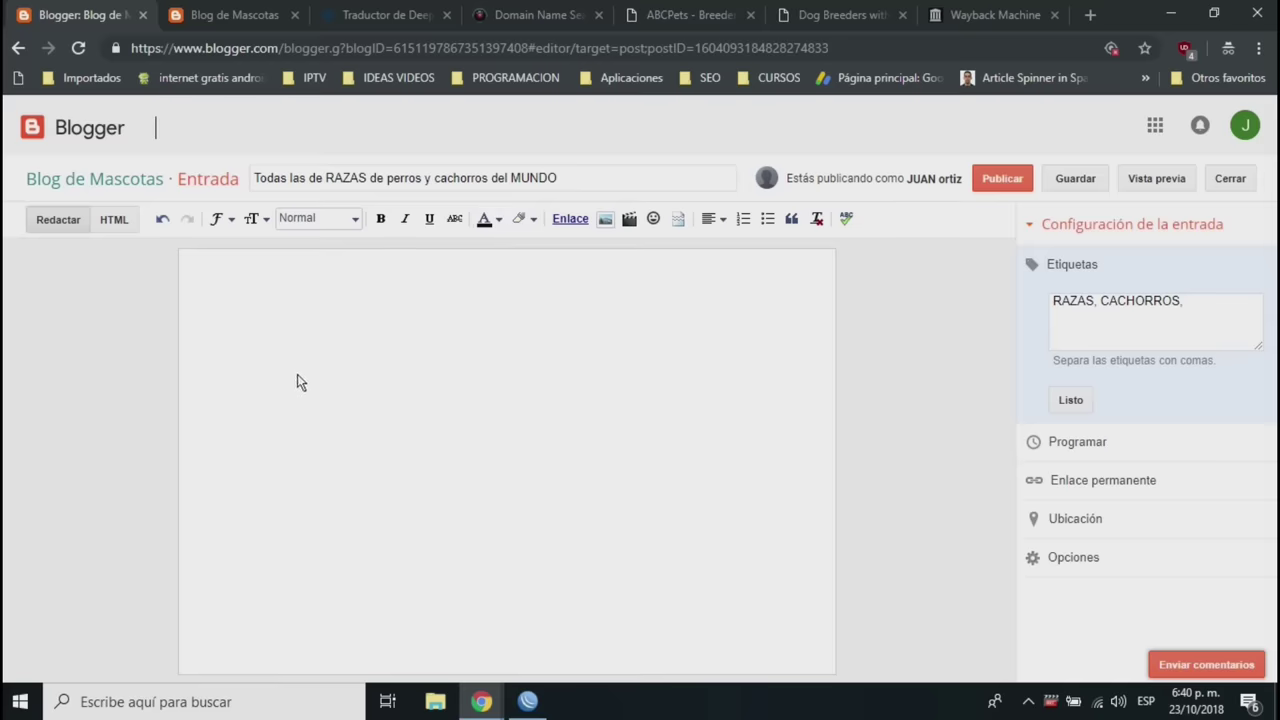
key(ctrl+v)
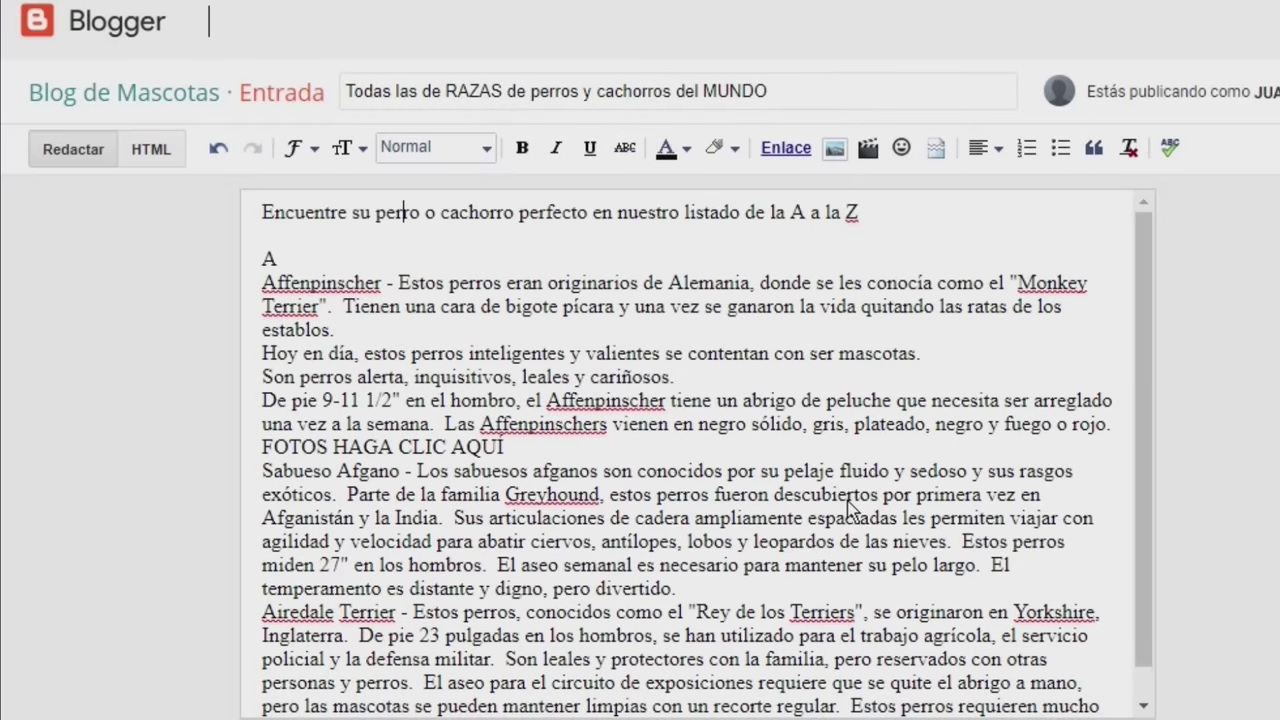
scroll(848, 505, down, 1)
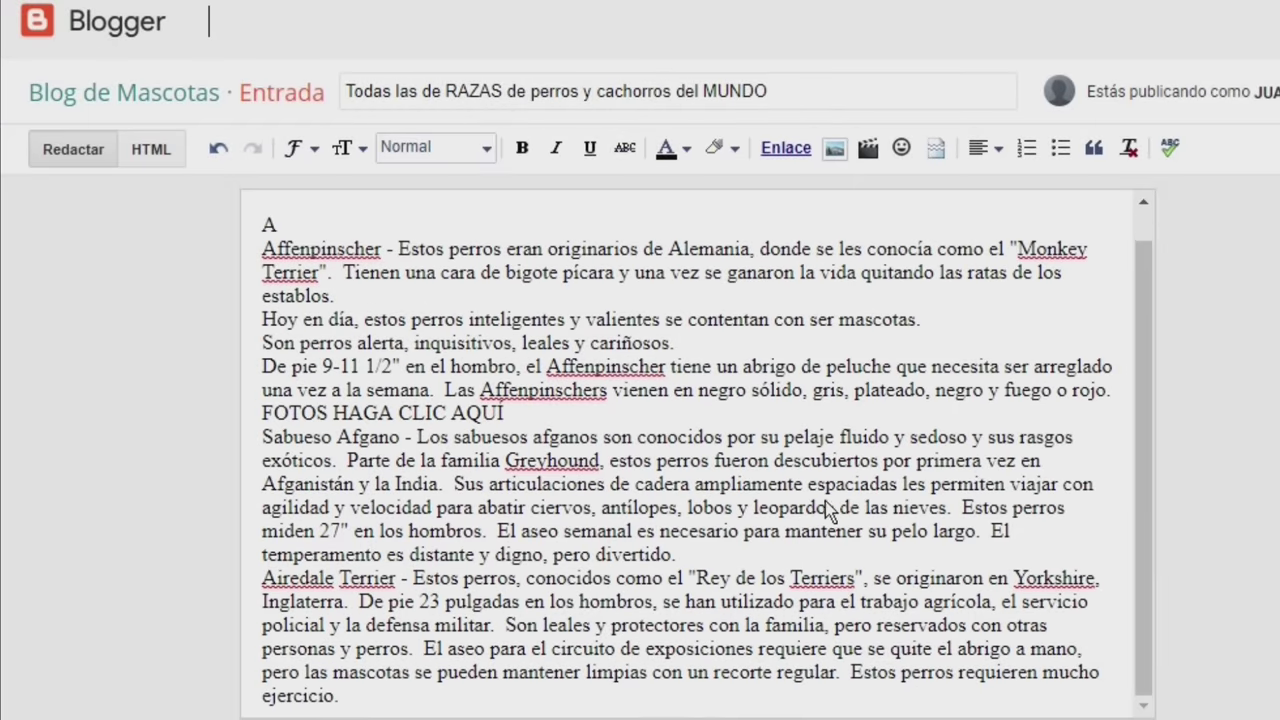
scroll(830, 505, up, 1)
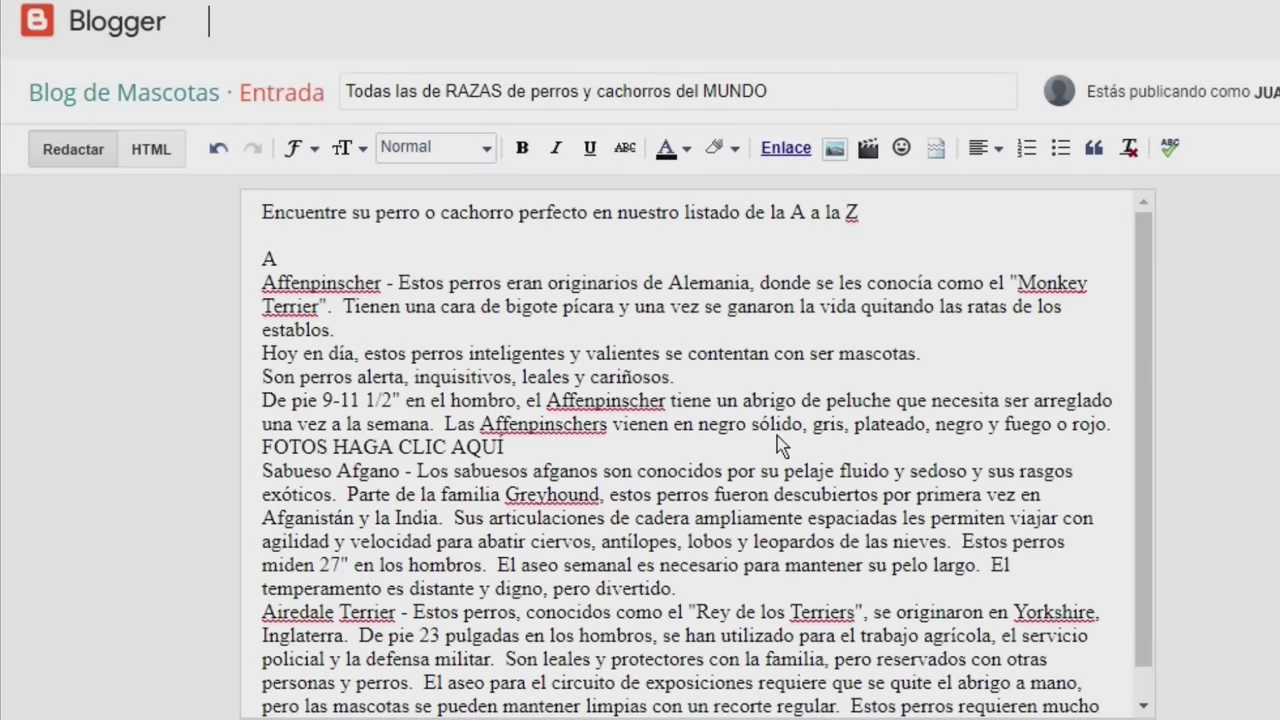
scroll(777, 443, down, 1)
scroll(777, 443, up, 1)
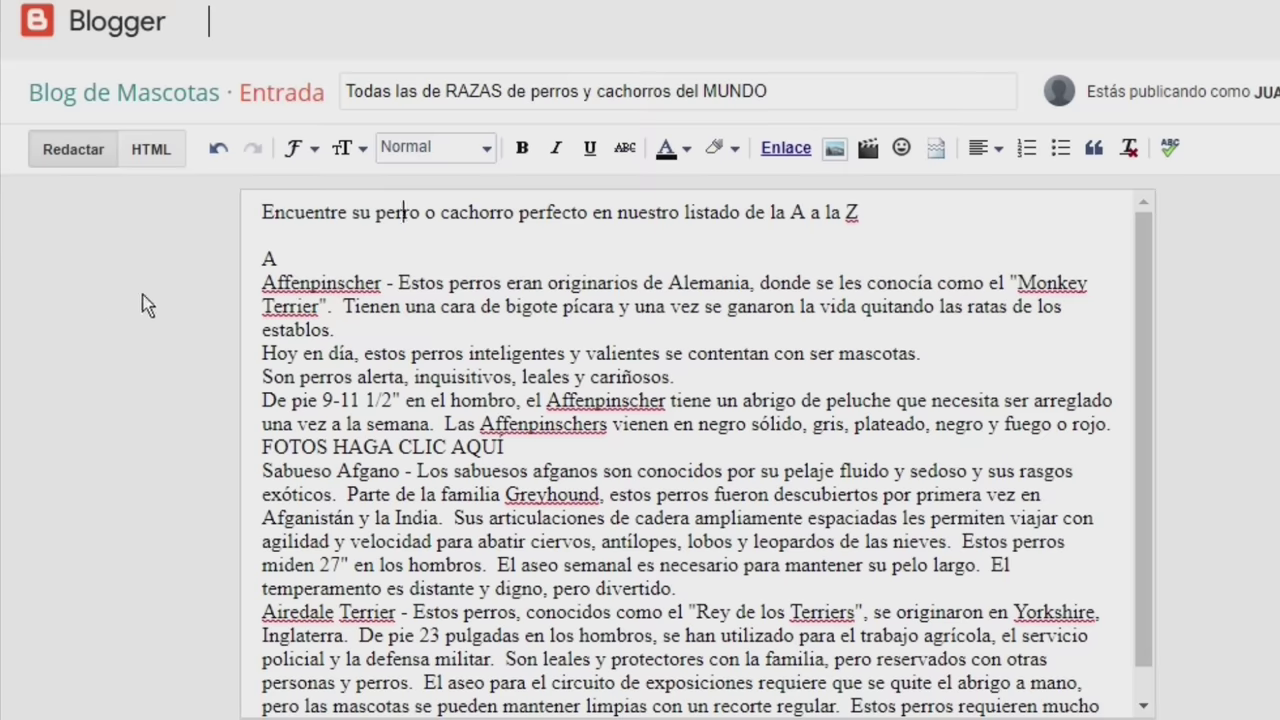
Change the font of the whole post text to Verdana
scroll(297, 322, down, 1)
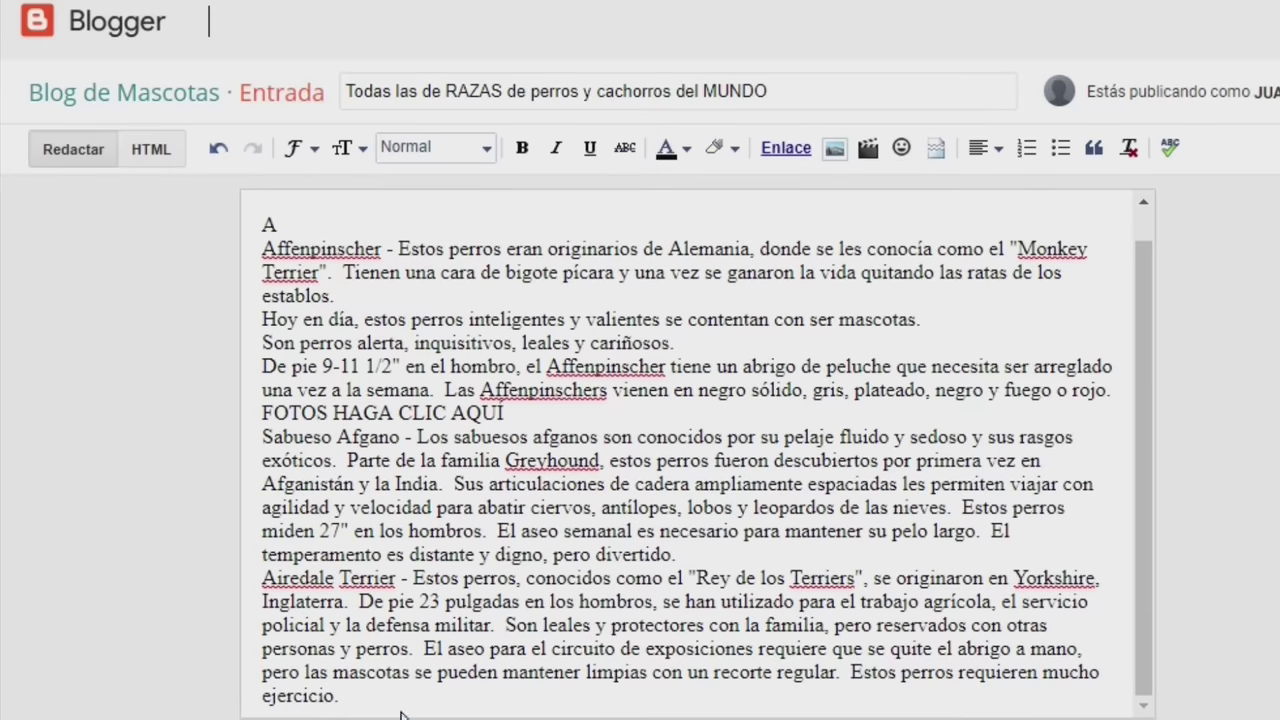
drag(384, 704, 200, 207)
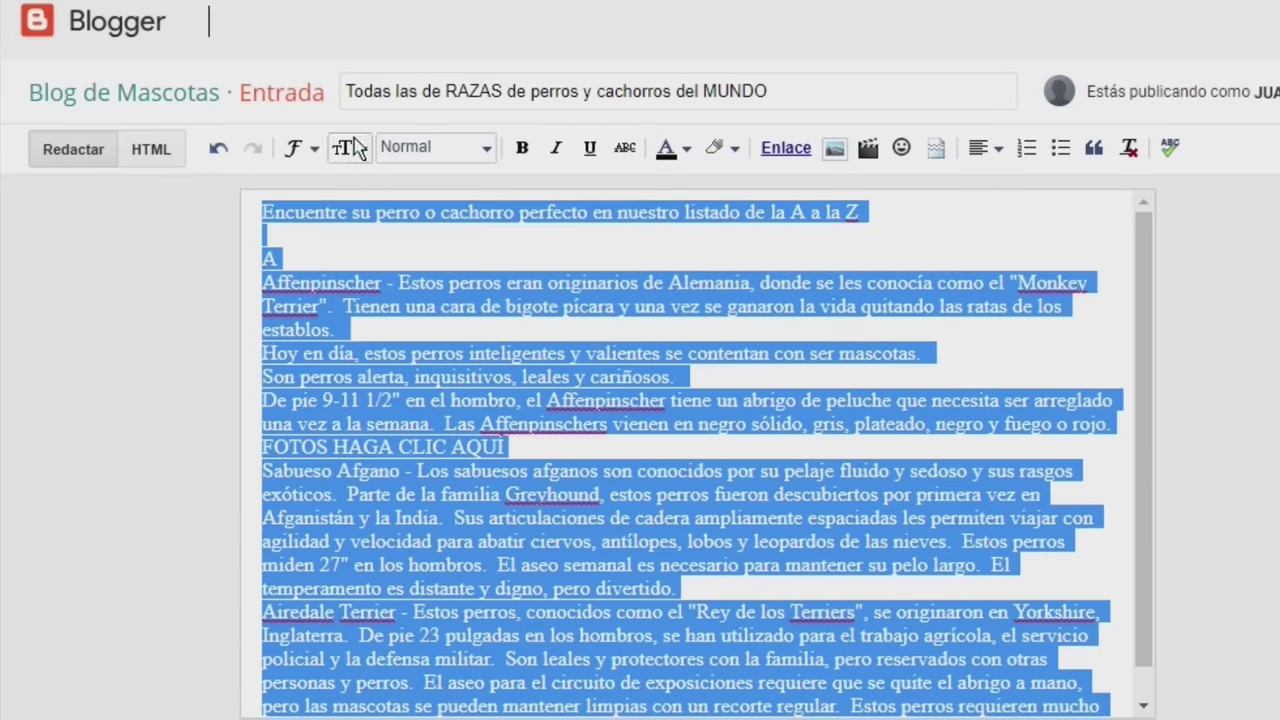
click(293, 150)
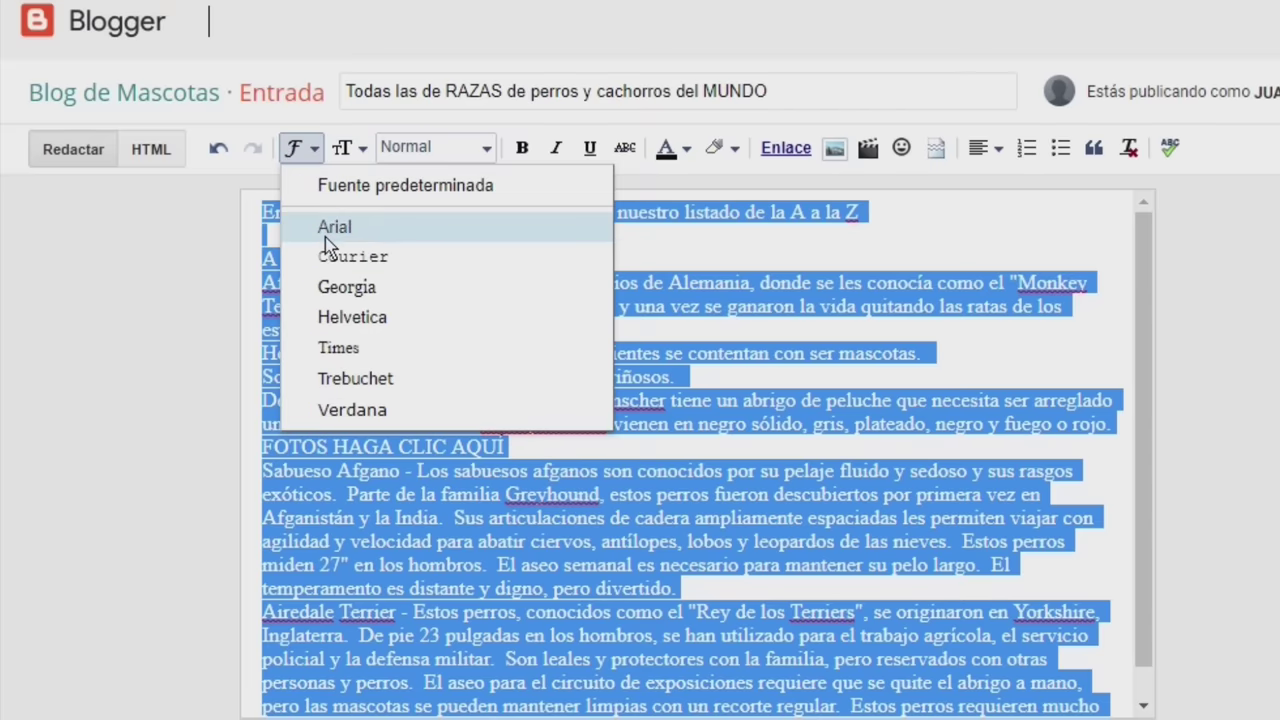
click(368, 400)
click(367, 392)
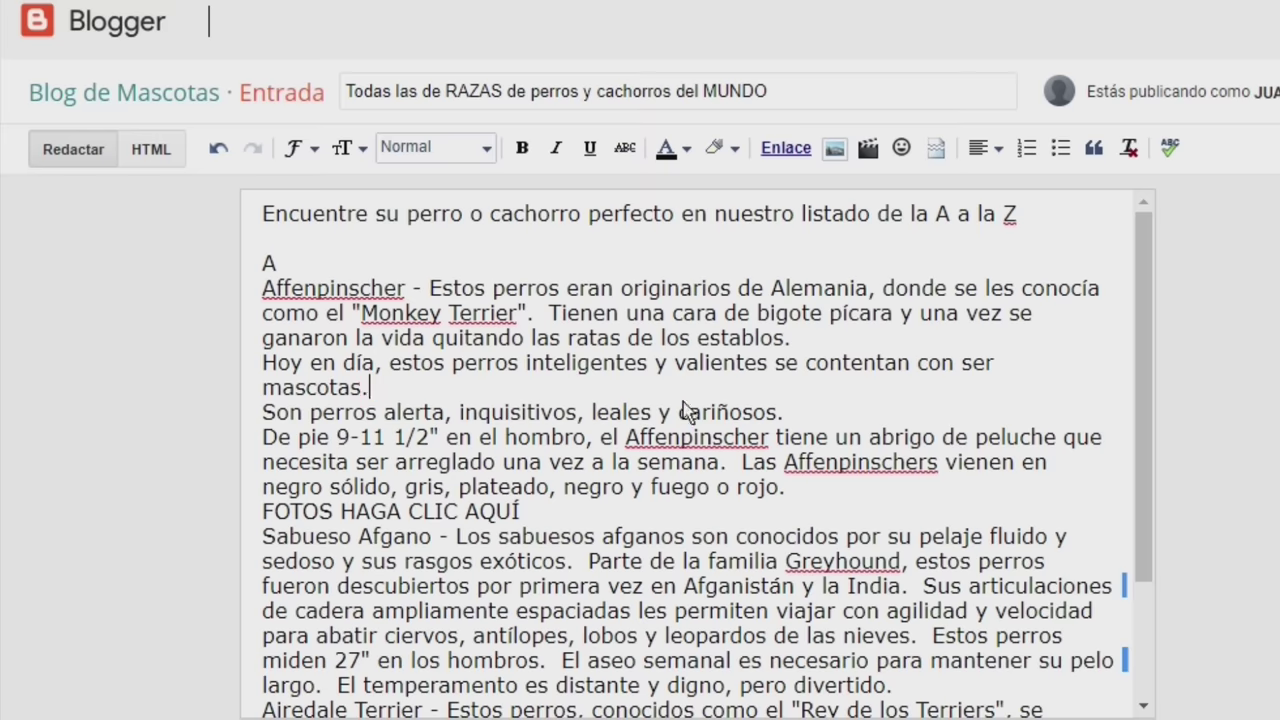
scroll(590, 470, down, 2)
scroll(640, 490, up, 2)
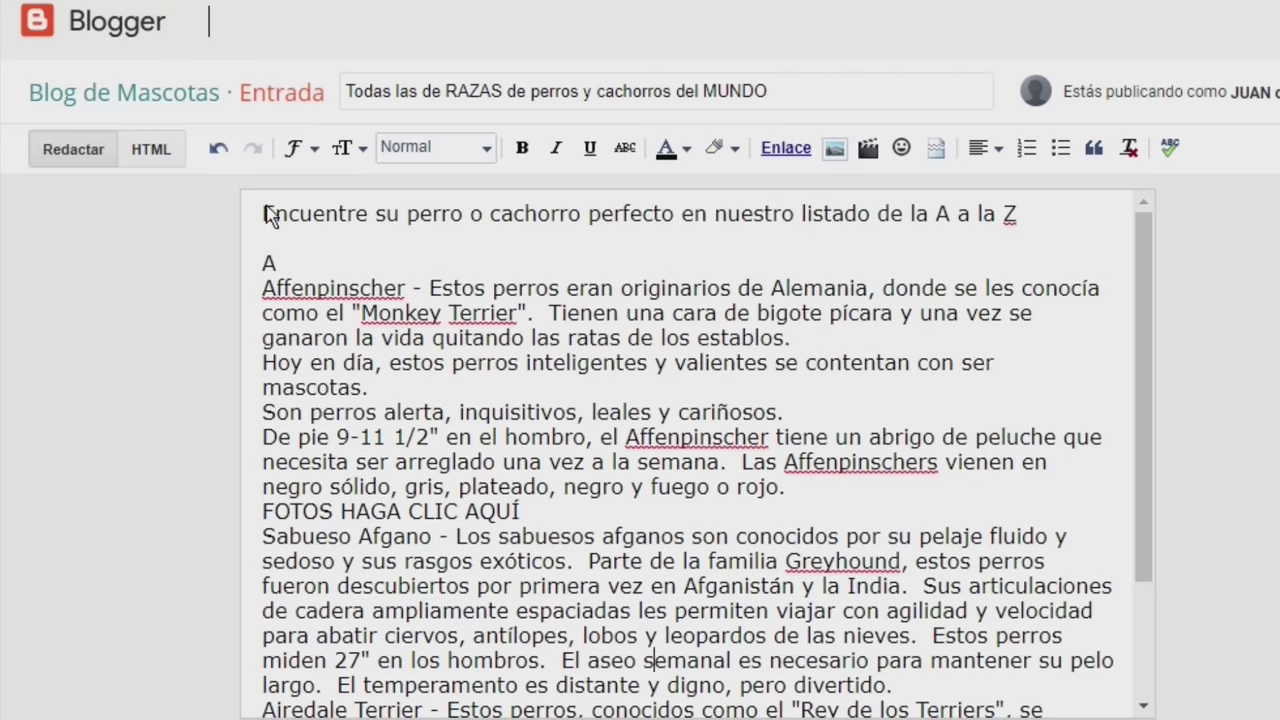
Center the opening line "Encuentre su perro o cachorro perfecto en nuestro listado de la A a la Z"
drag(1030, 214, 242, 208)
click(997, 147)
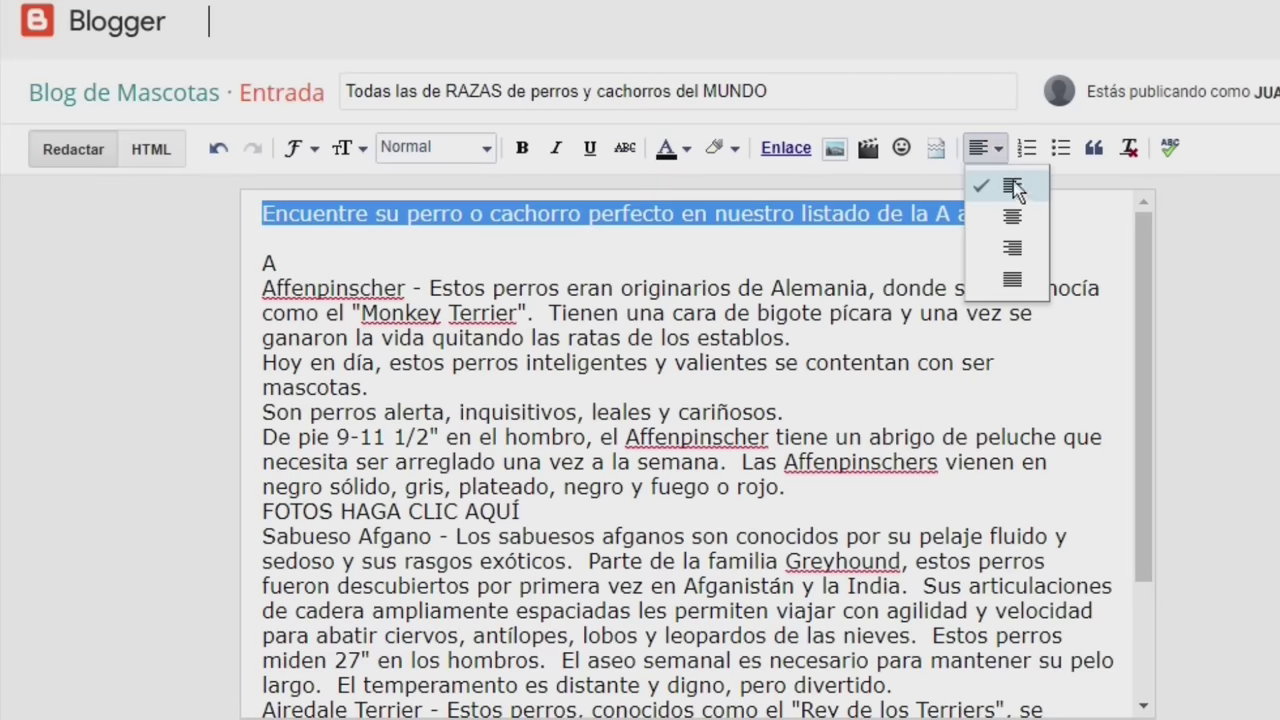
click(1015, 214)
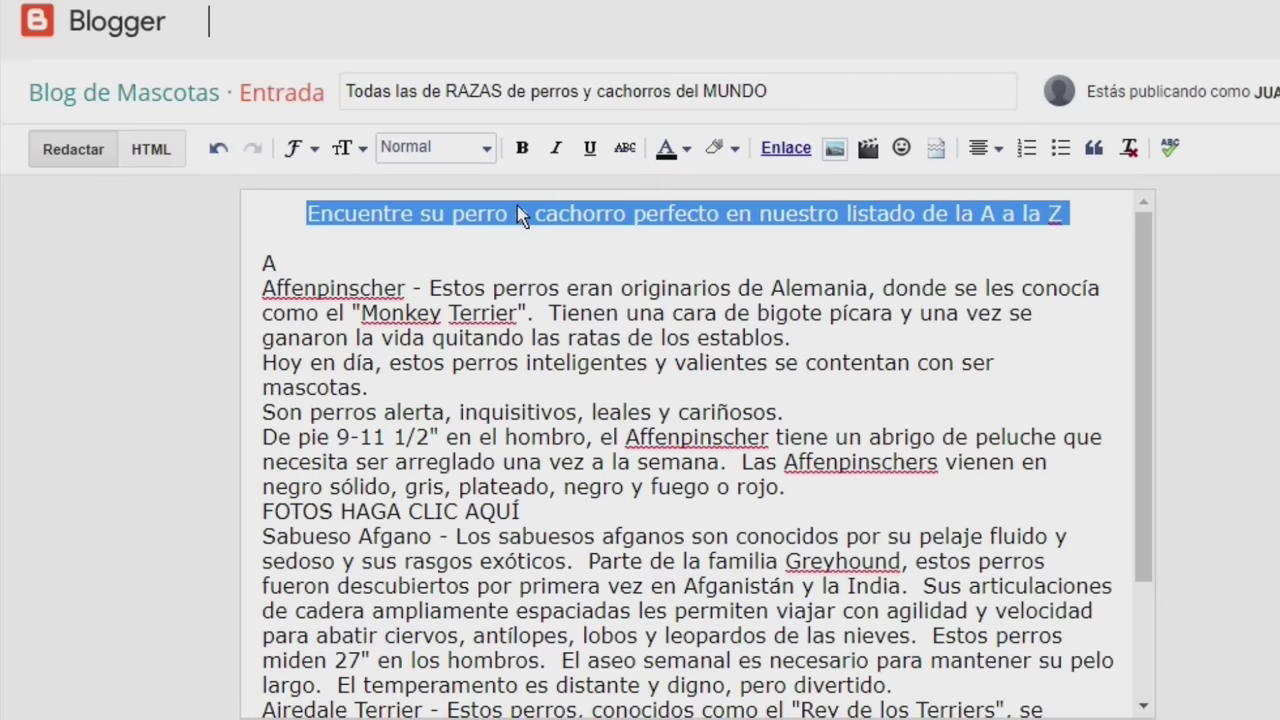
click(391, 220)
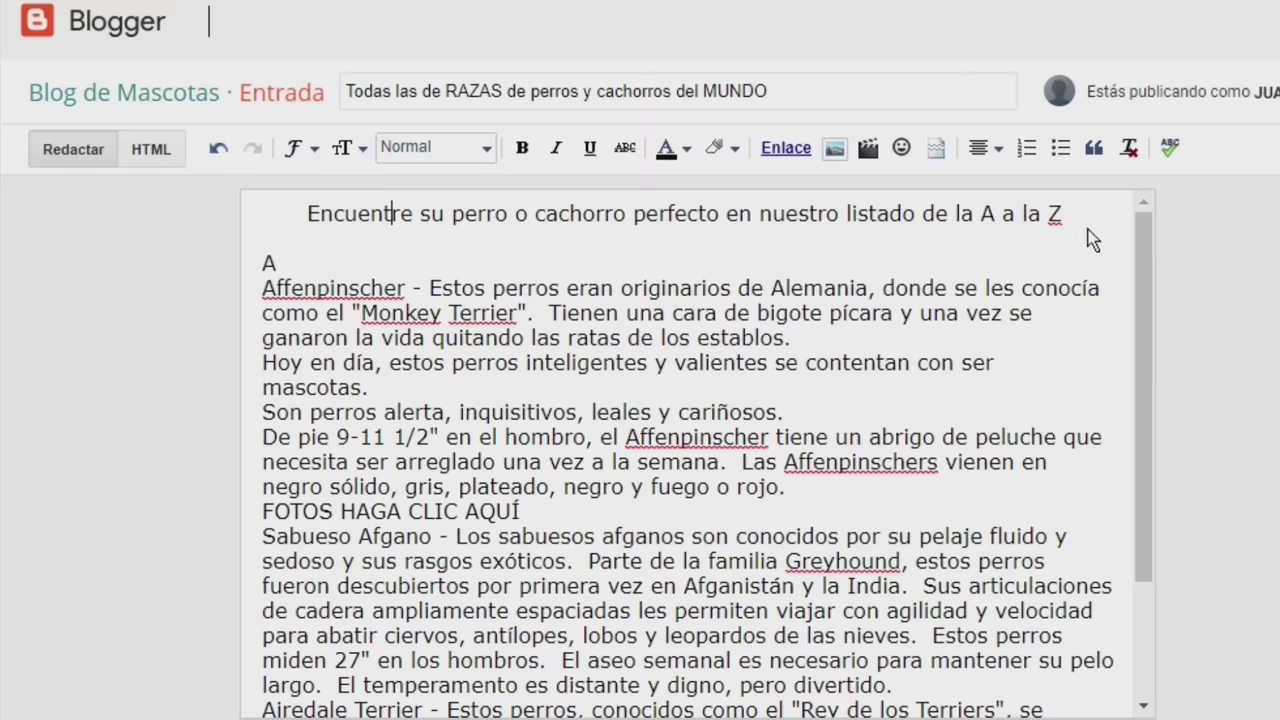